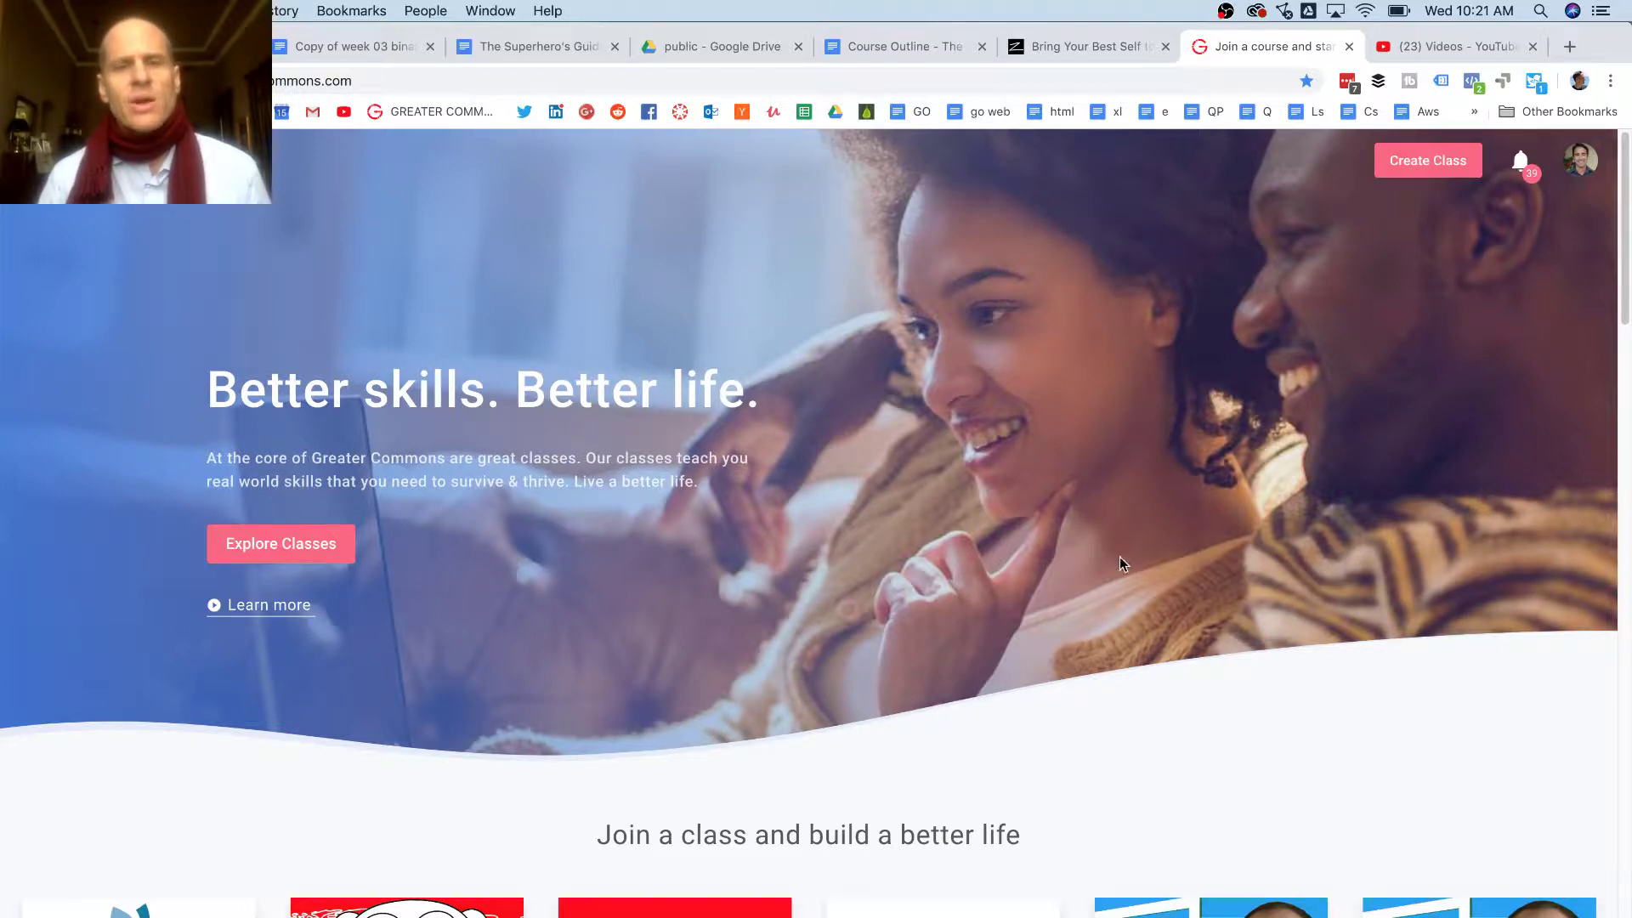
Open the Special Education ~ Essential Knowledge & Skills Training class and display its progress and certificate requirements.
scroll(1209, 636, down, 12)
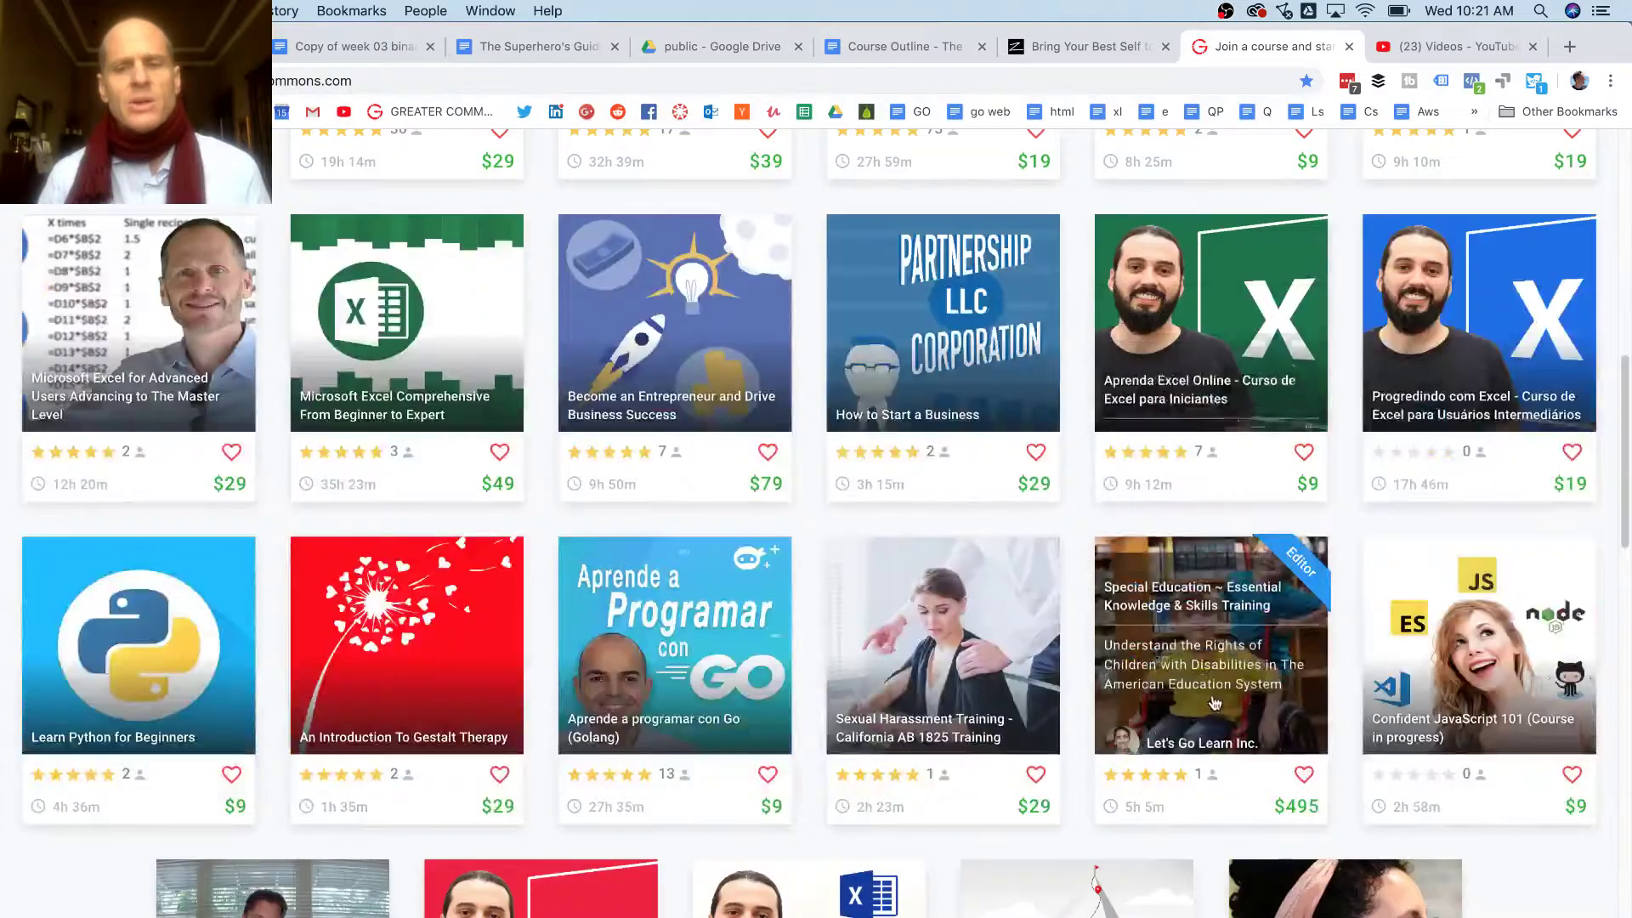
click(1214, 702)
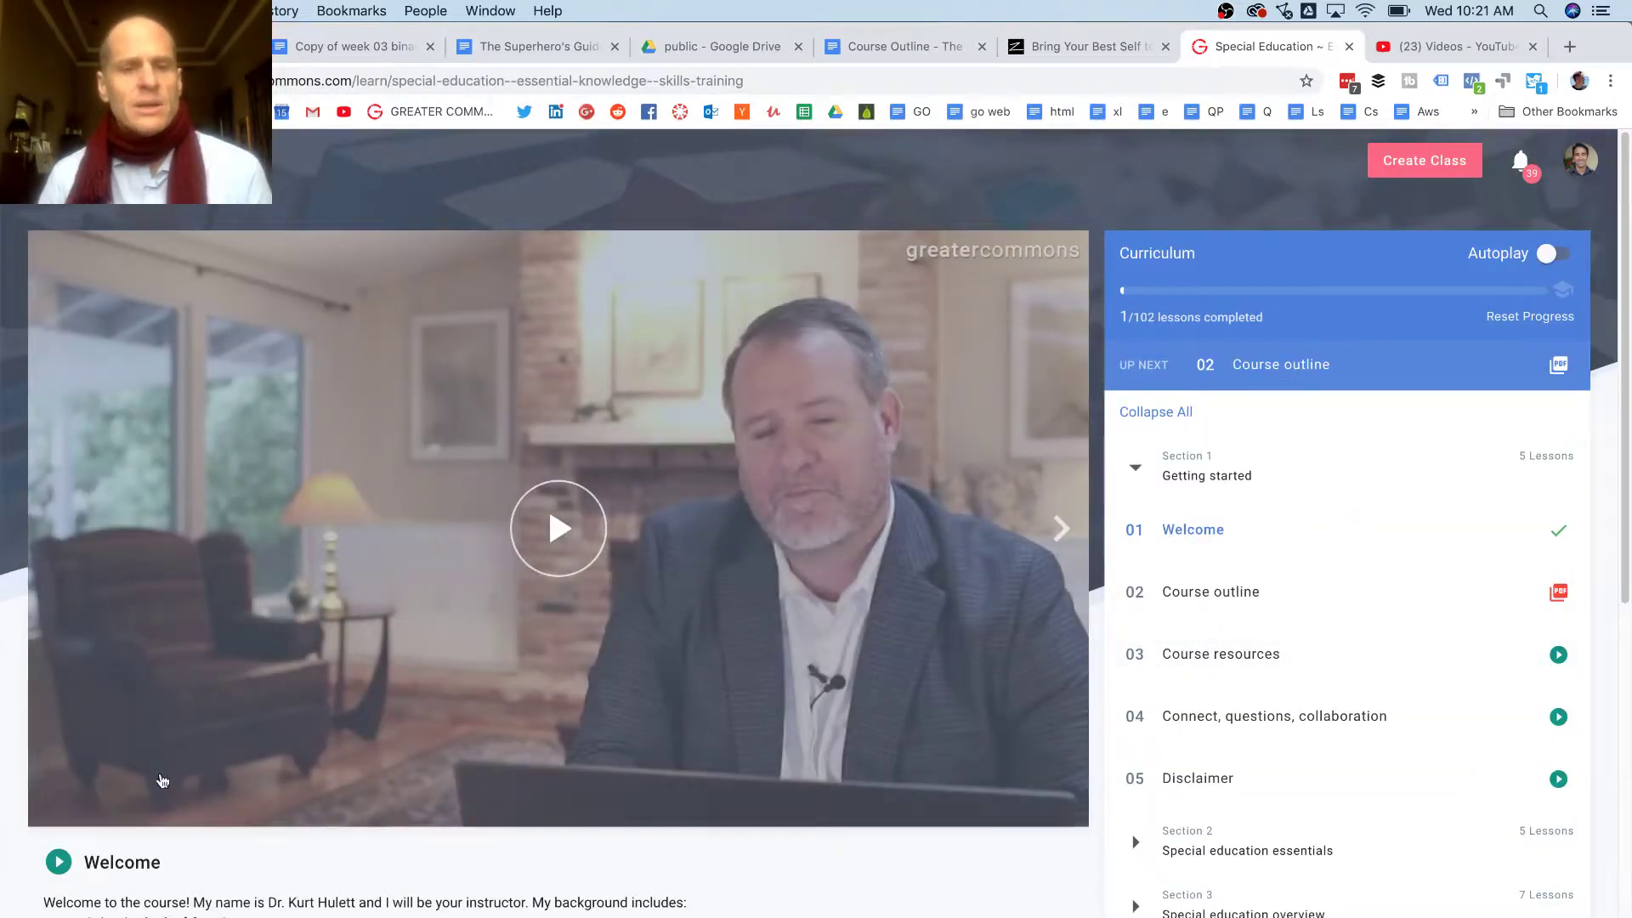
scroll(411, 805, down, 3)
scroll(412, 805, down, 2)
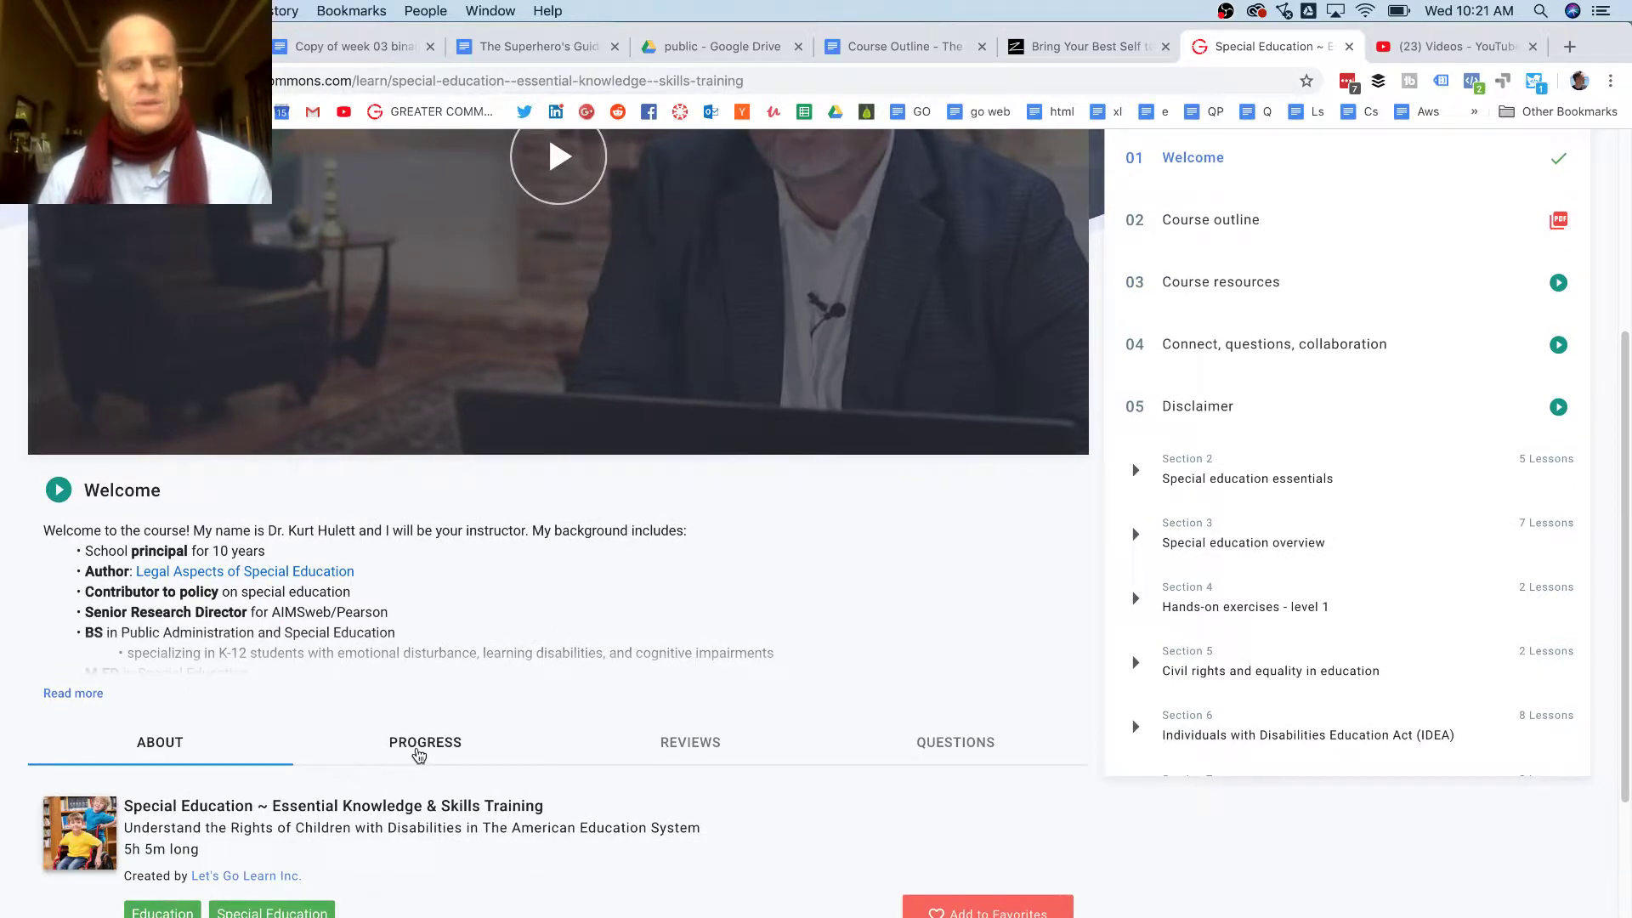
click(419, 753)
scroll(410, 750, down, 2)
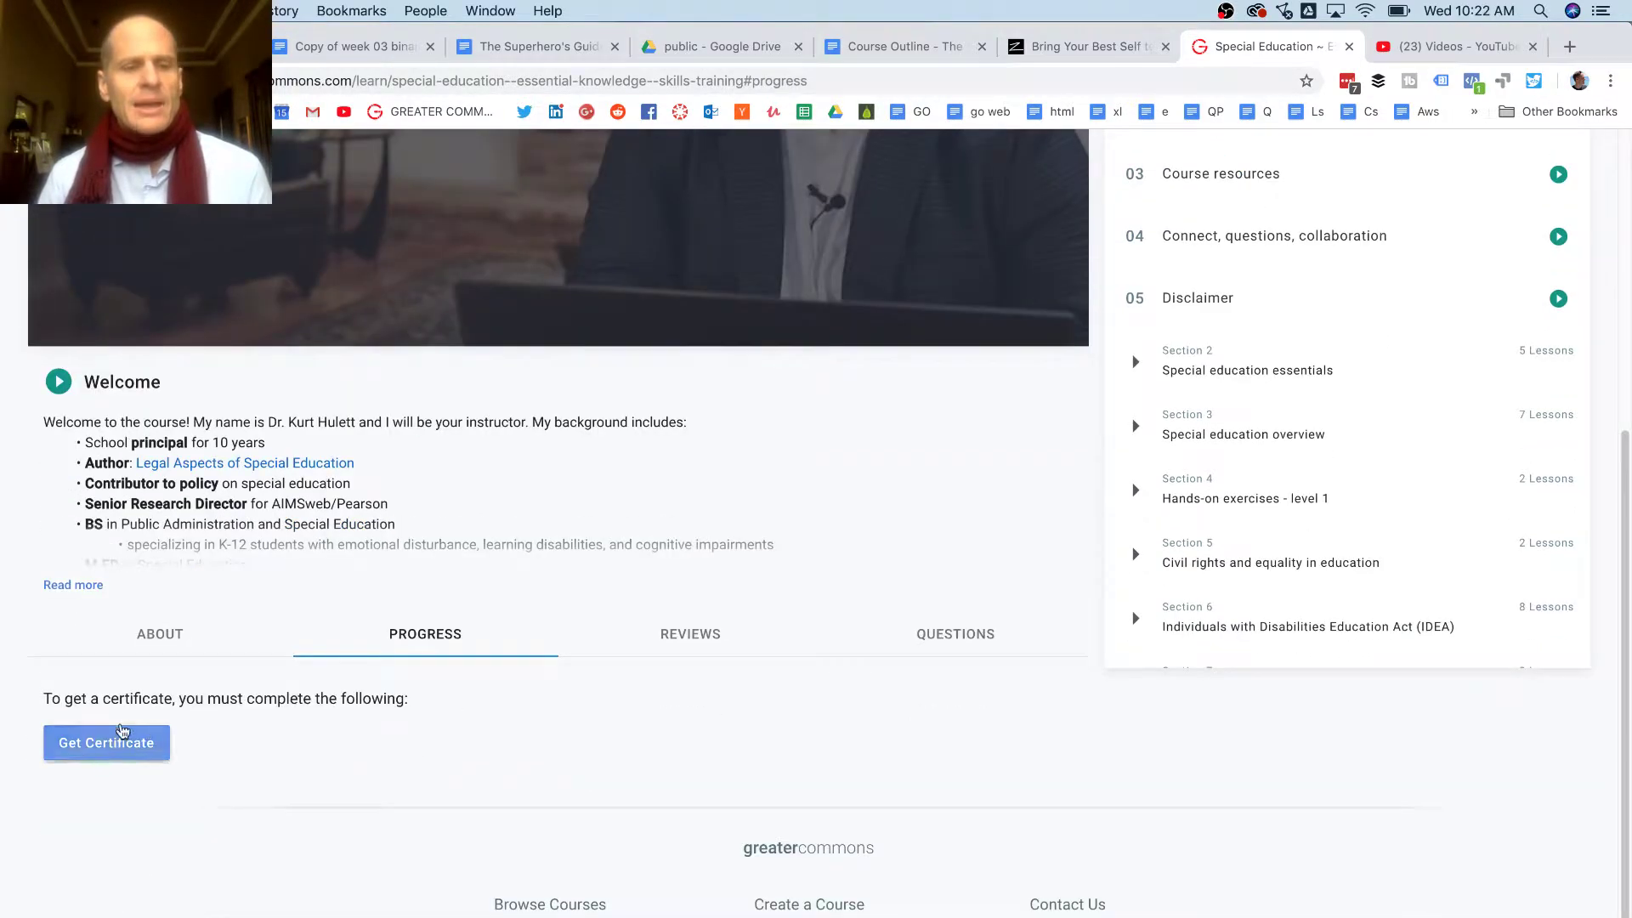
Get the certificate of completion for the Special Education class.
drag(81, 700, 160, 702)
click(183, 705)
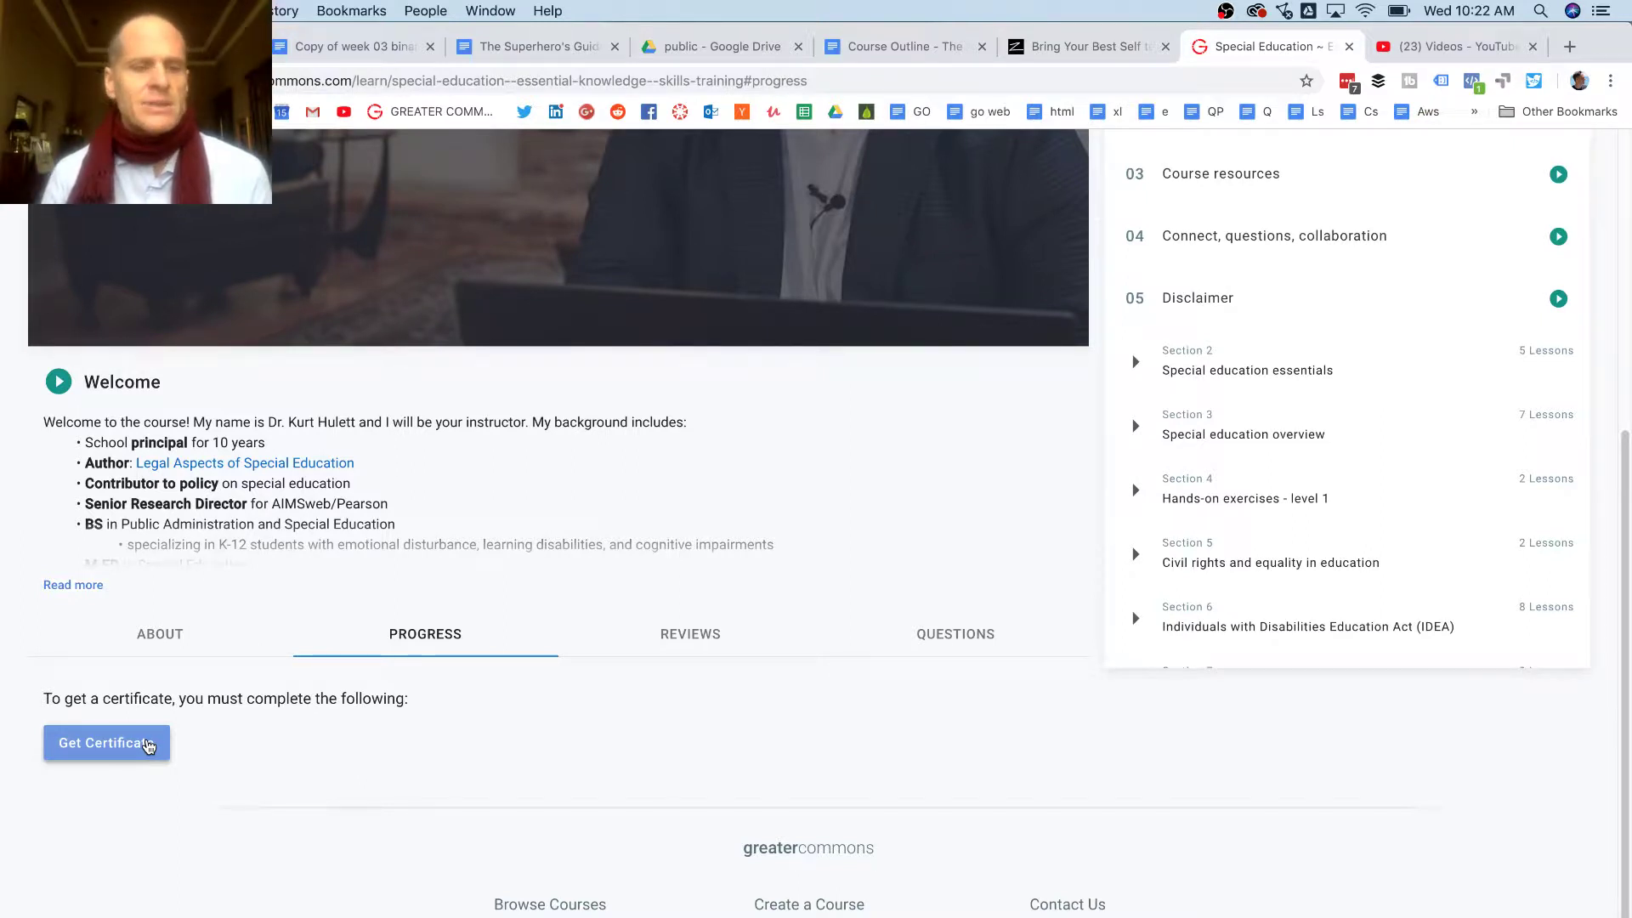
click(148, 745)
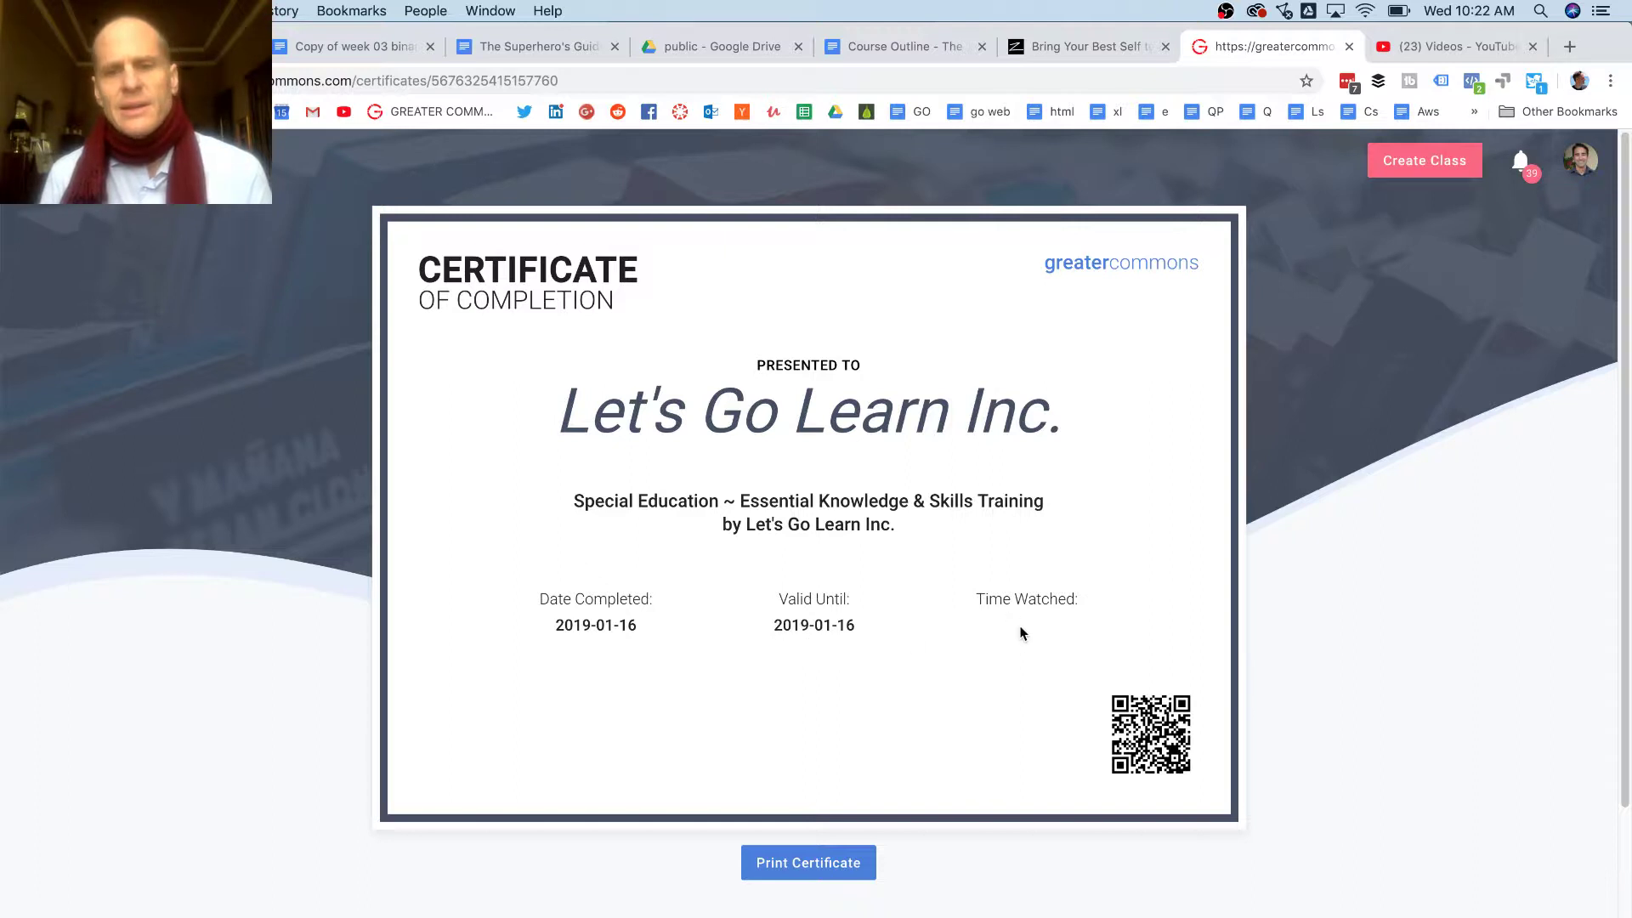
Preview the certificate's printout without headers and footers, and cancel the printing.
click(834, 865)
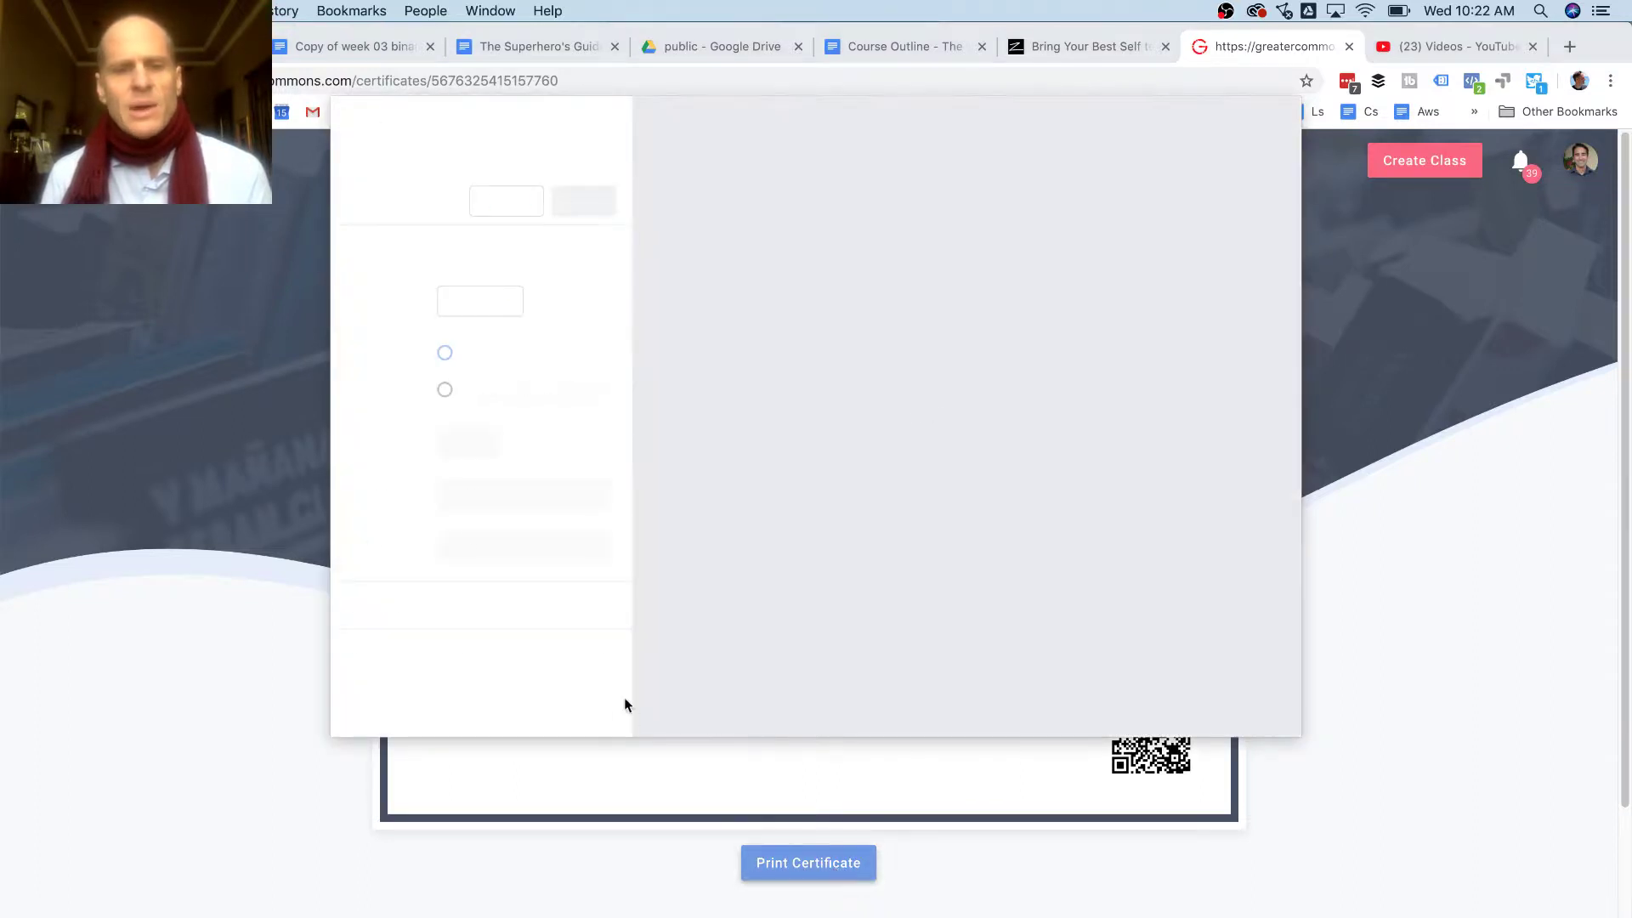
click(446, 498)
click(447, 498)
click(446, 498)
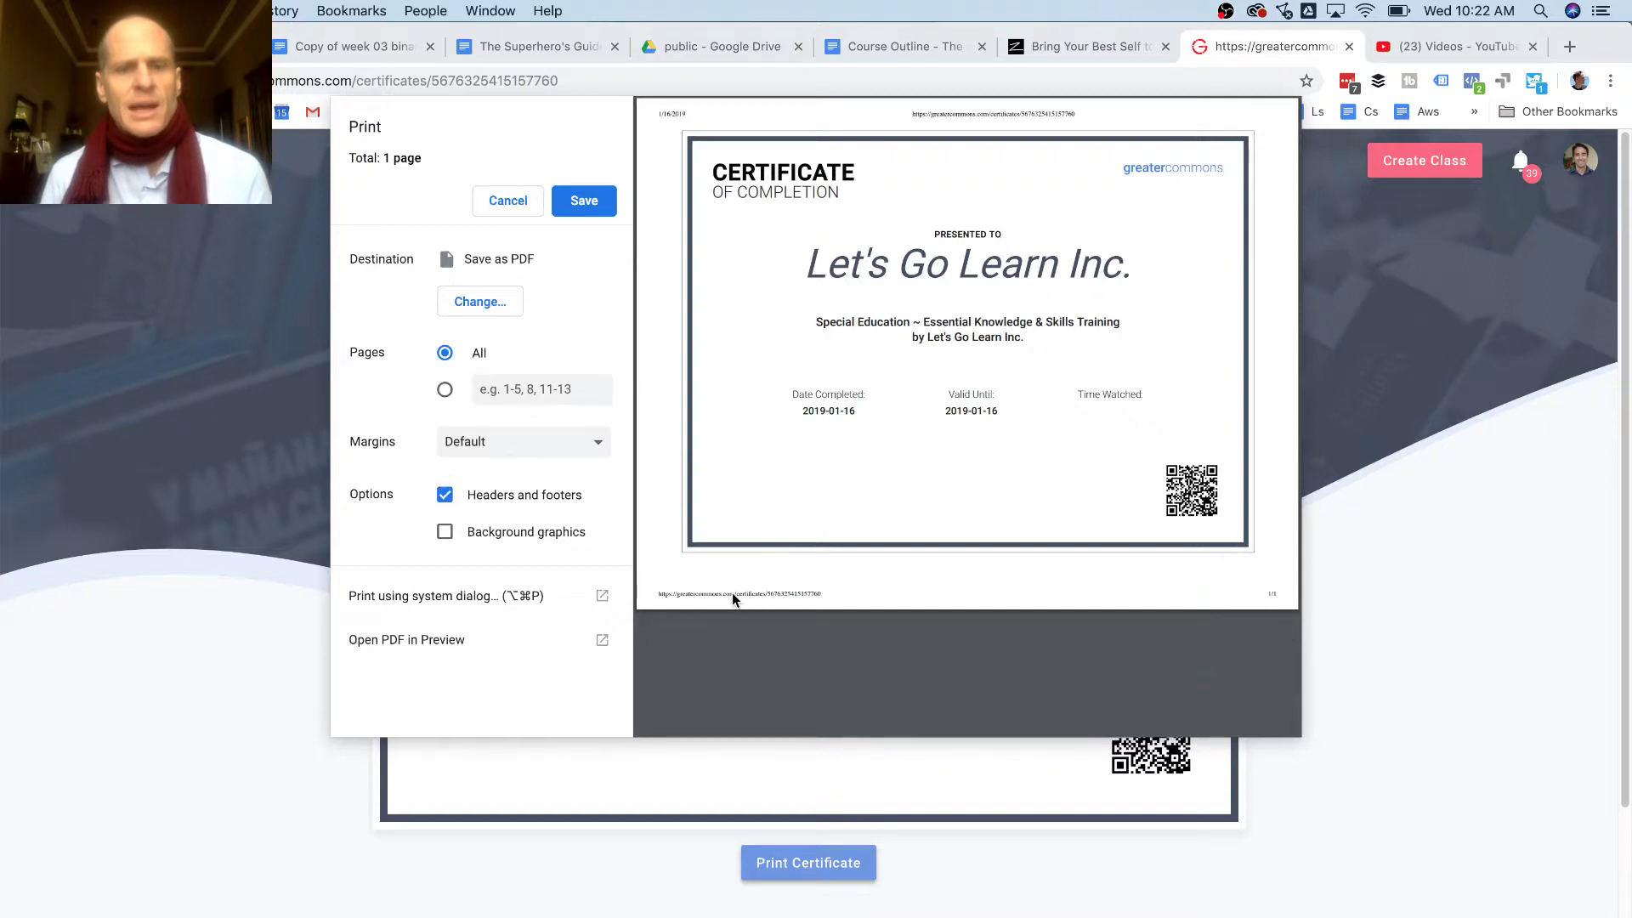
click(446, 499)
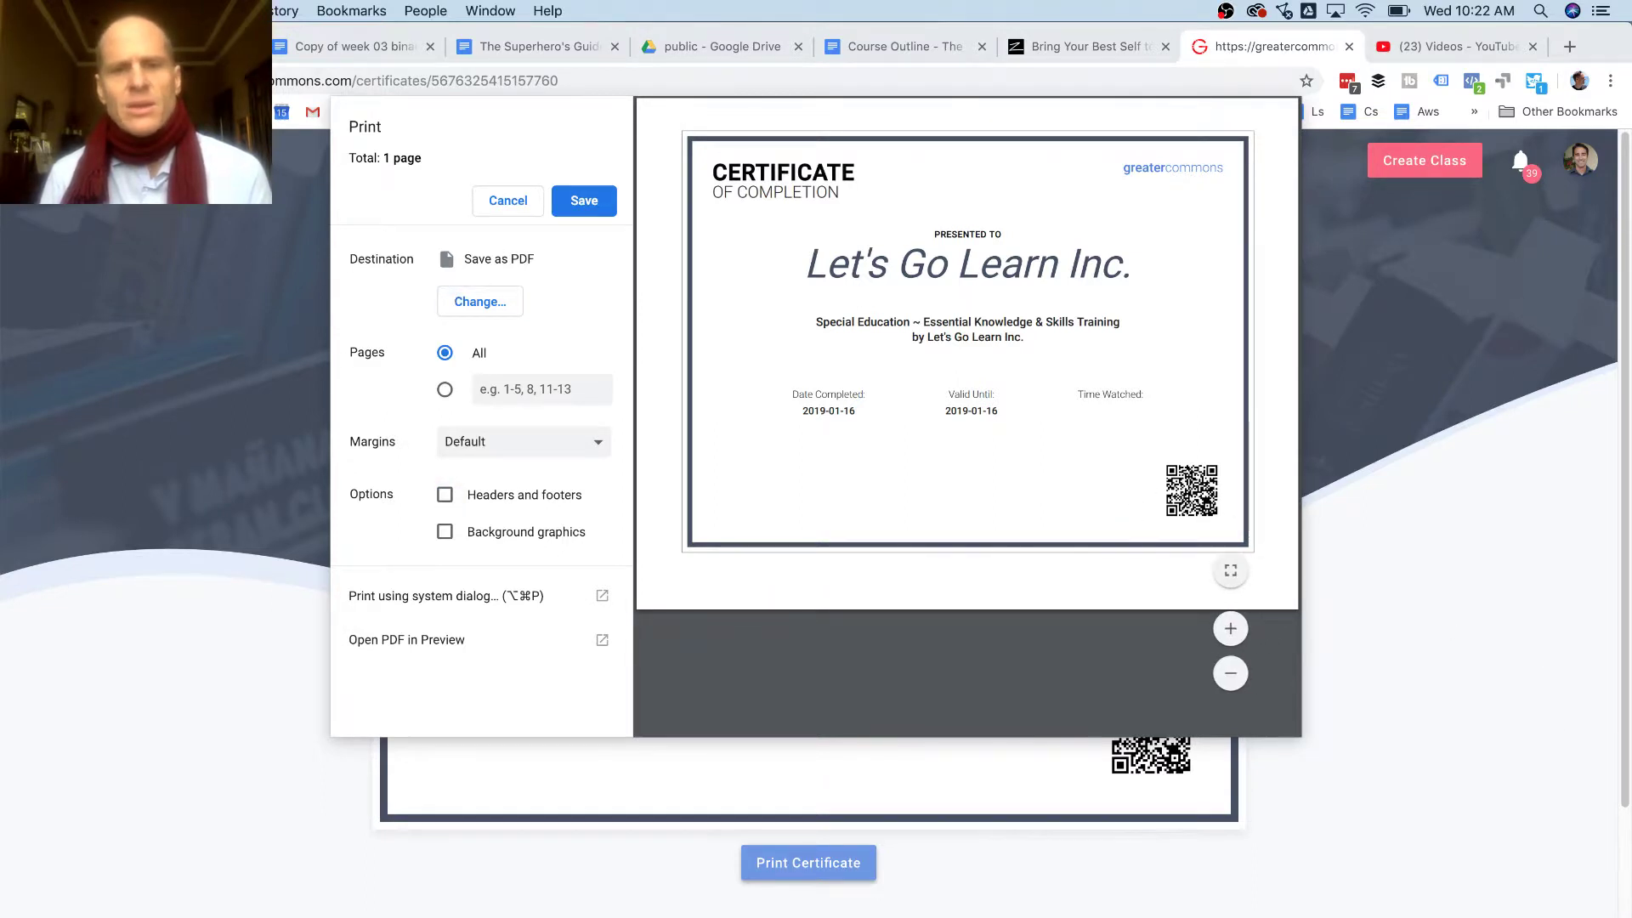
click(491, 199)
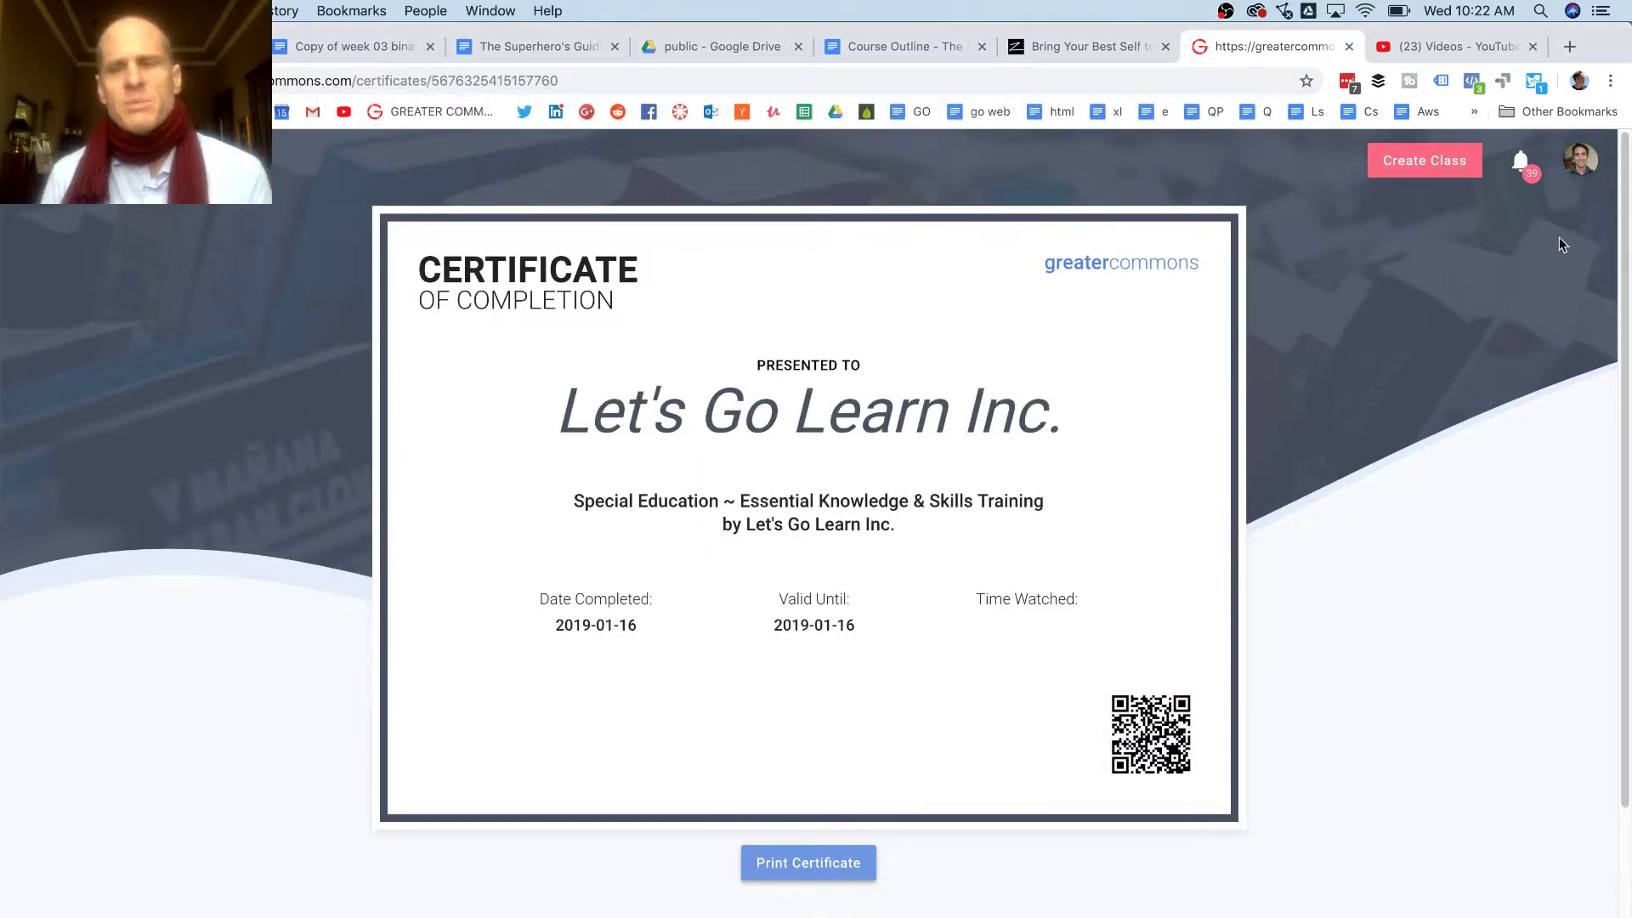
Open the certificate settings of the published Special Education course from its course management.
click(1579, 160)
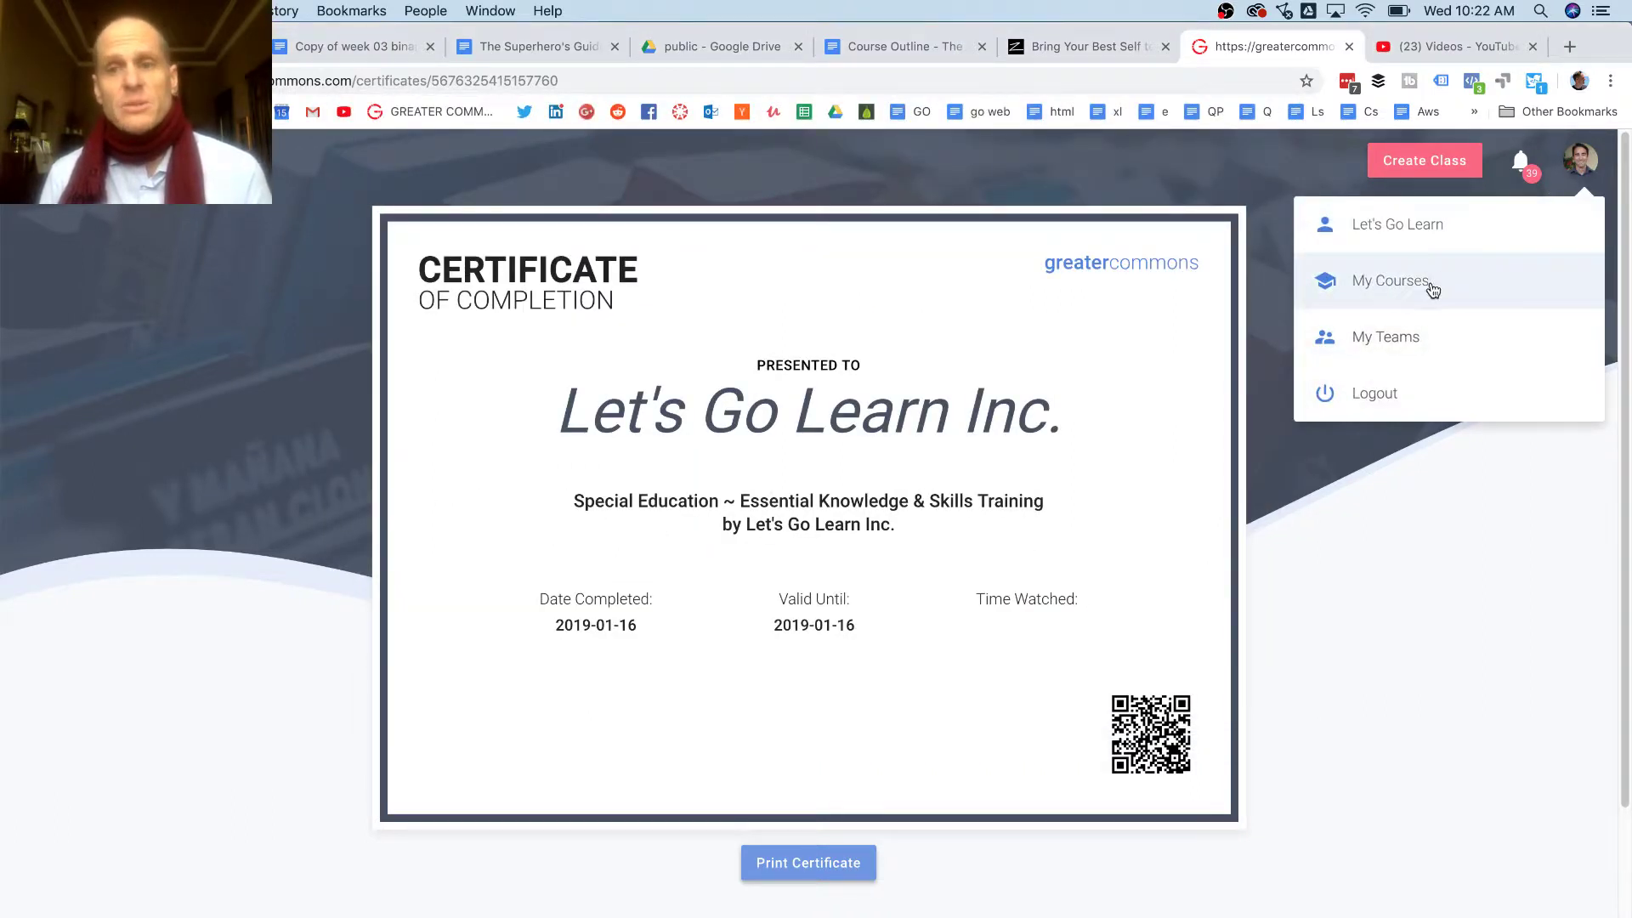
click(1432, 286)
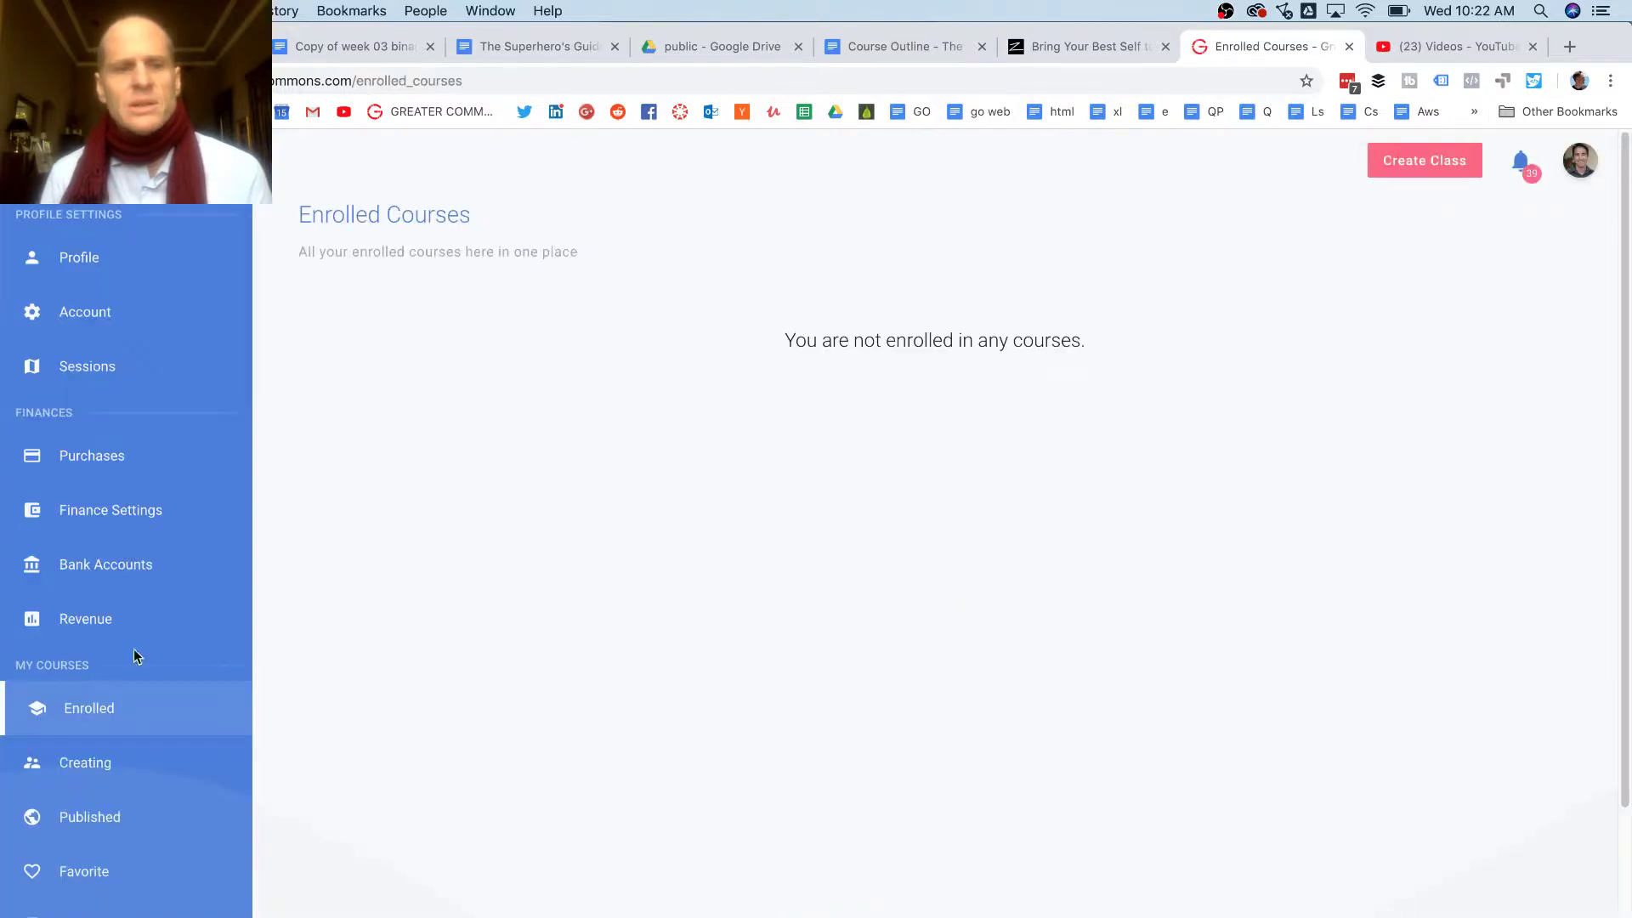
click(100, 825)
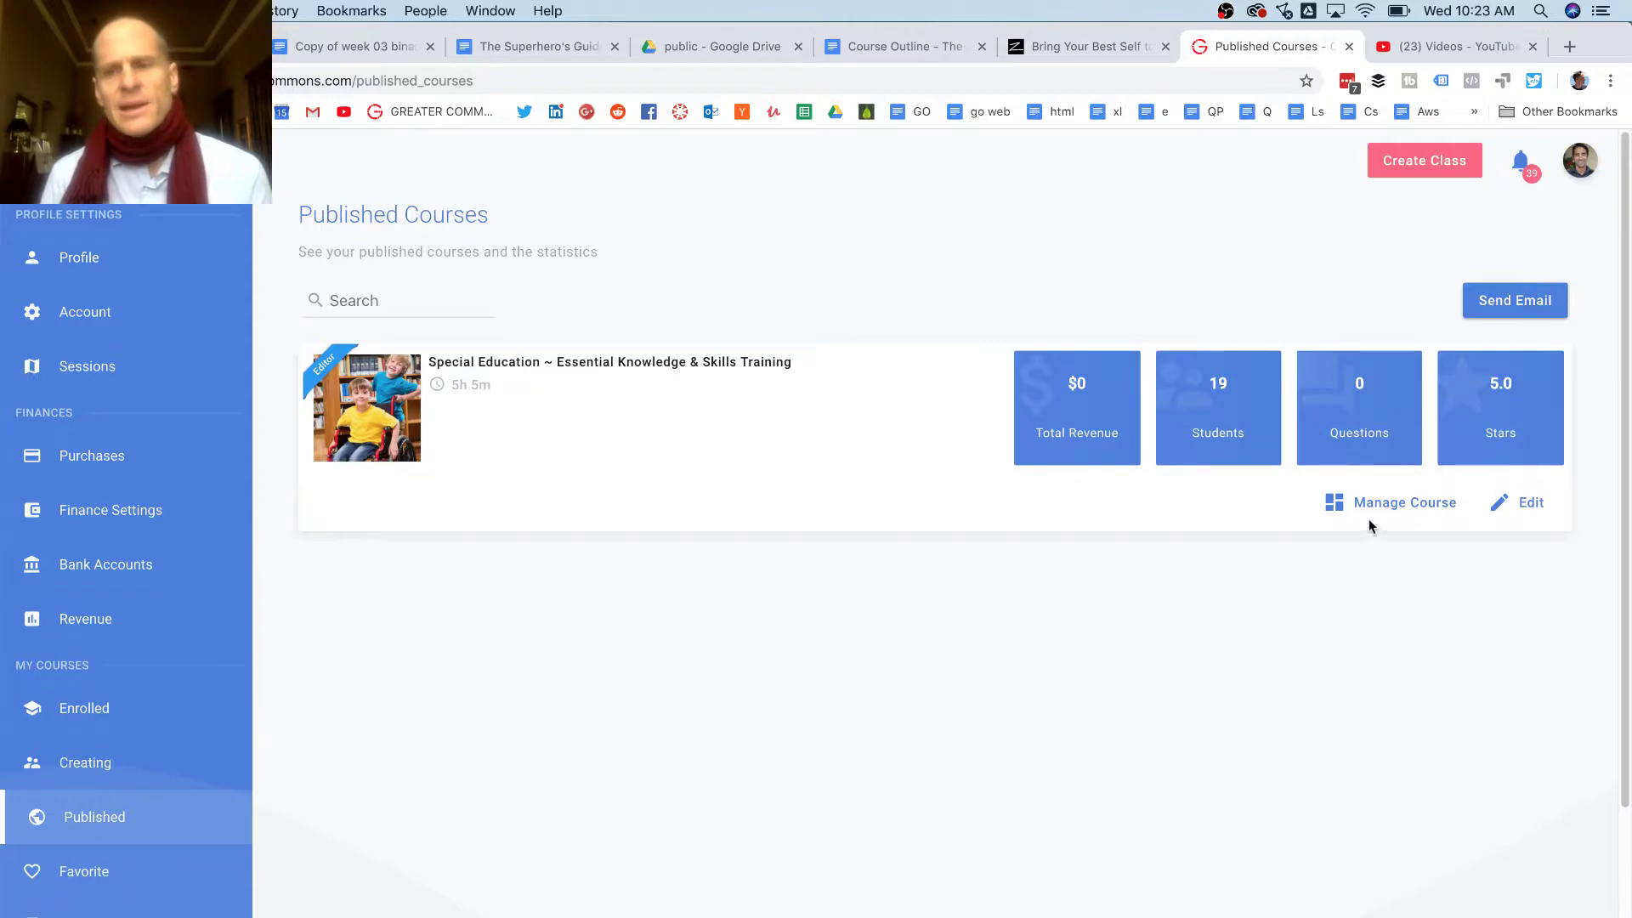
click(1397, 505)
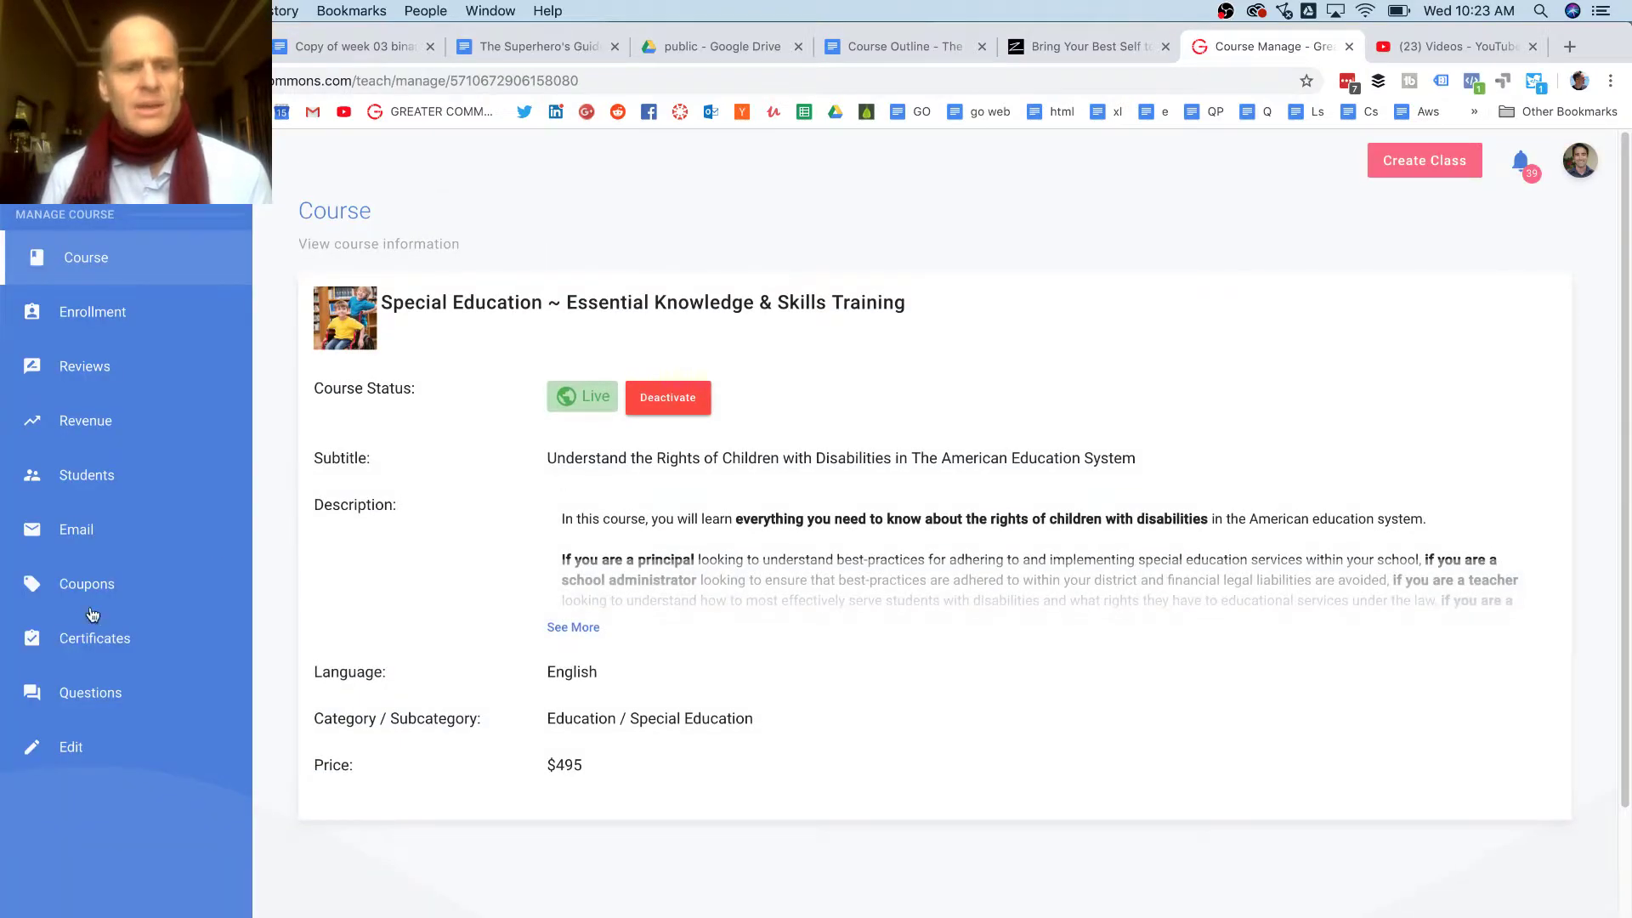
click(68, 648)
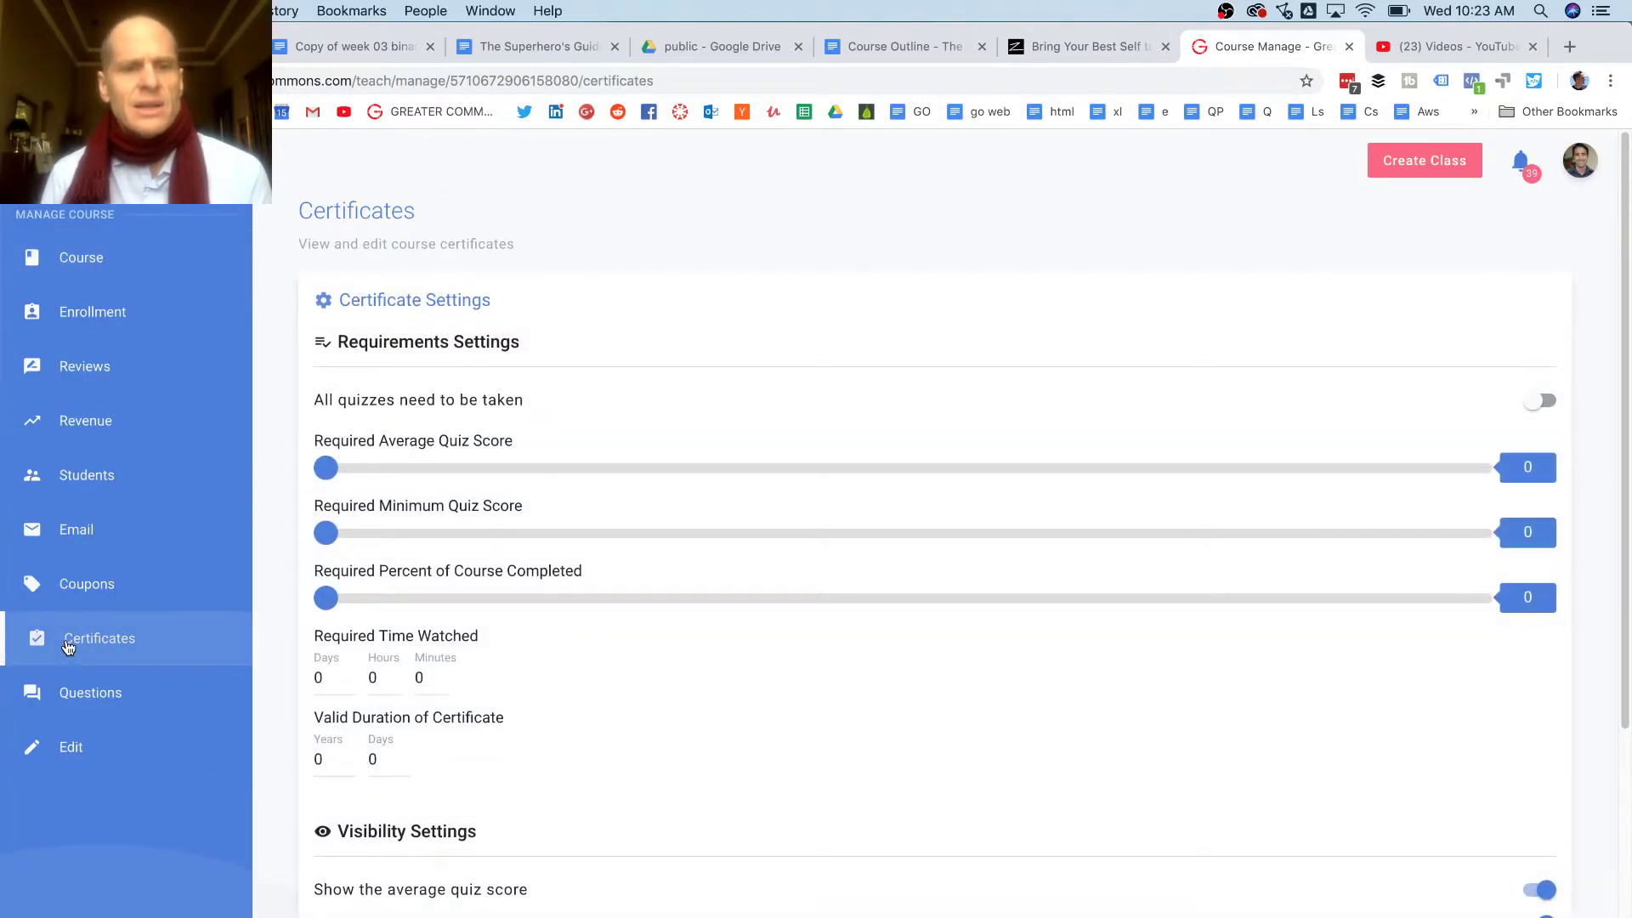
Require all quizzes to be taken for the certificate and set the required average quiz score to 70.
click(367, 410)
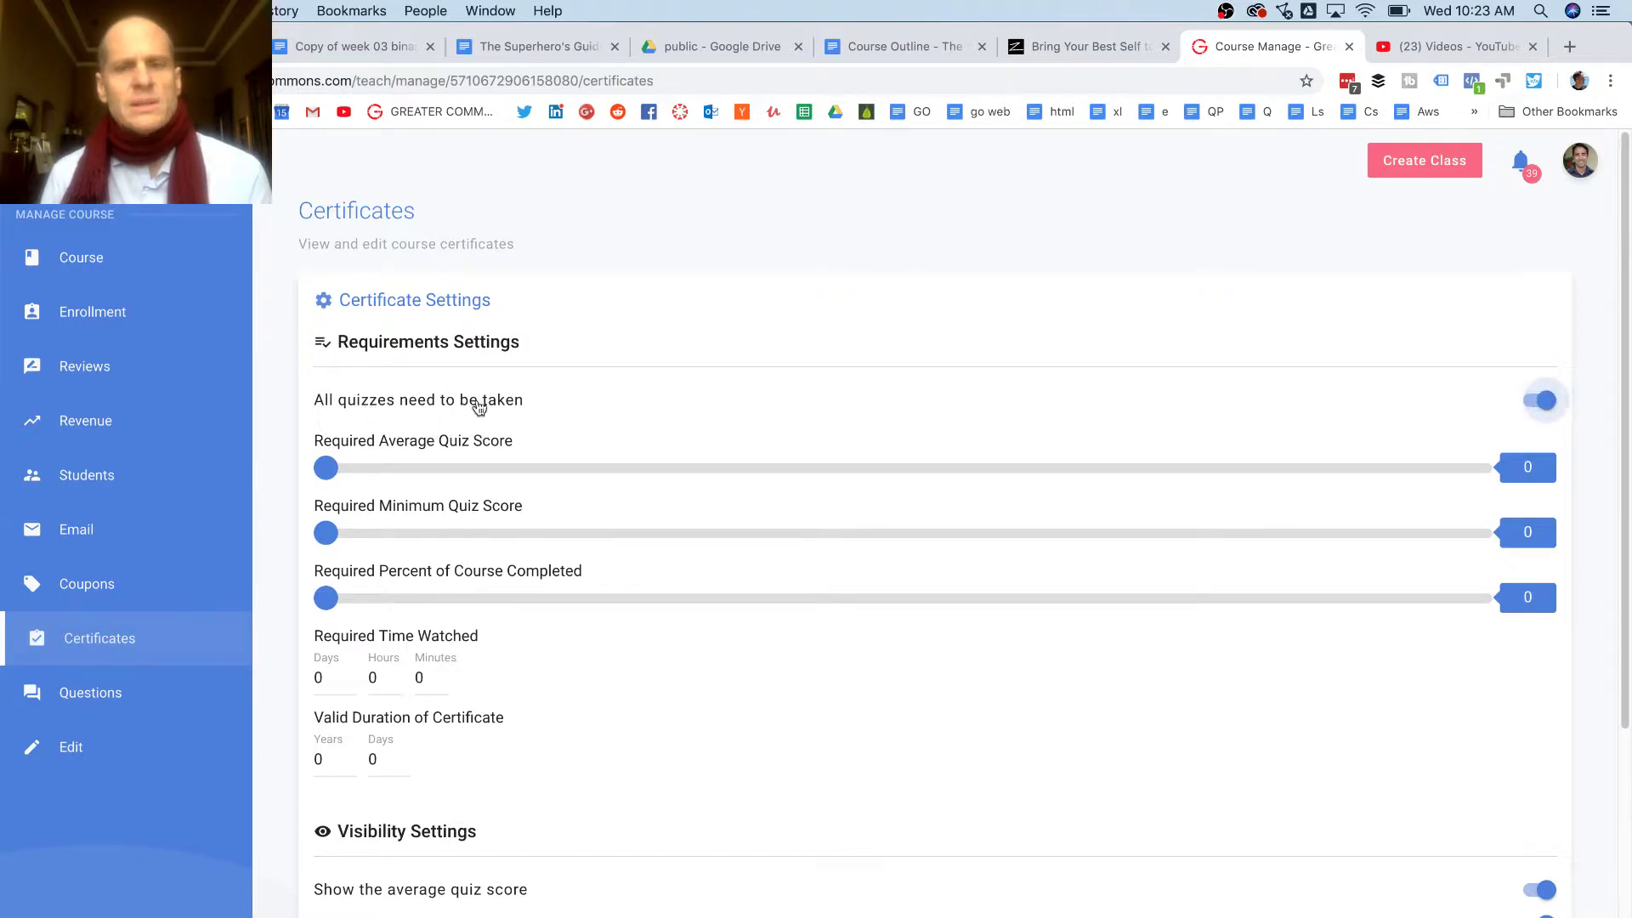
click(1547, 407)
click(1548, 407)
drag(797, 469, 1133, 449)
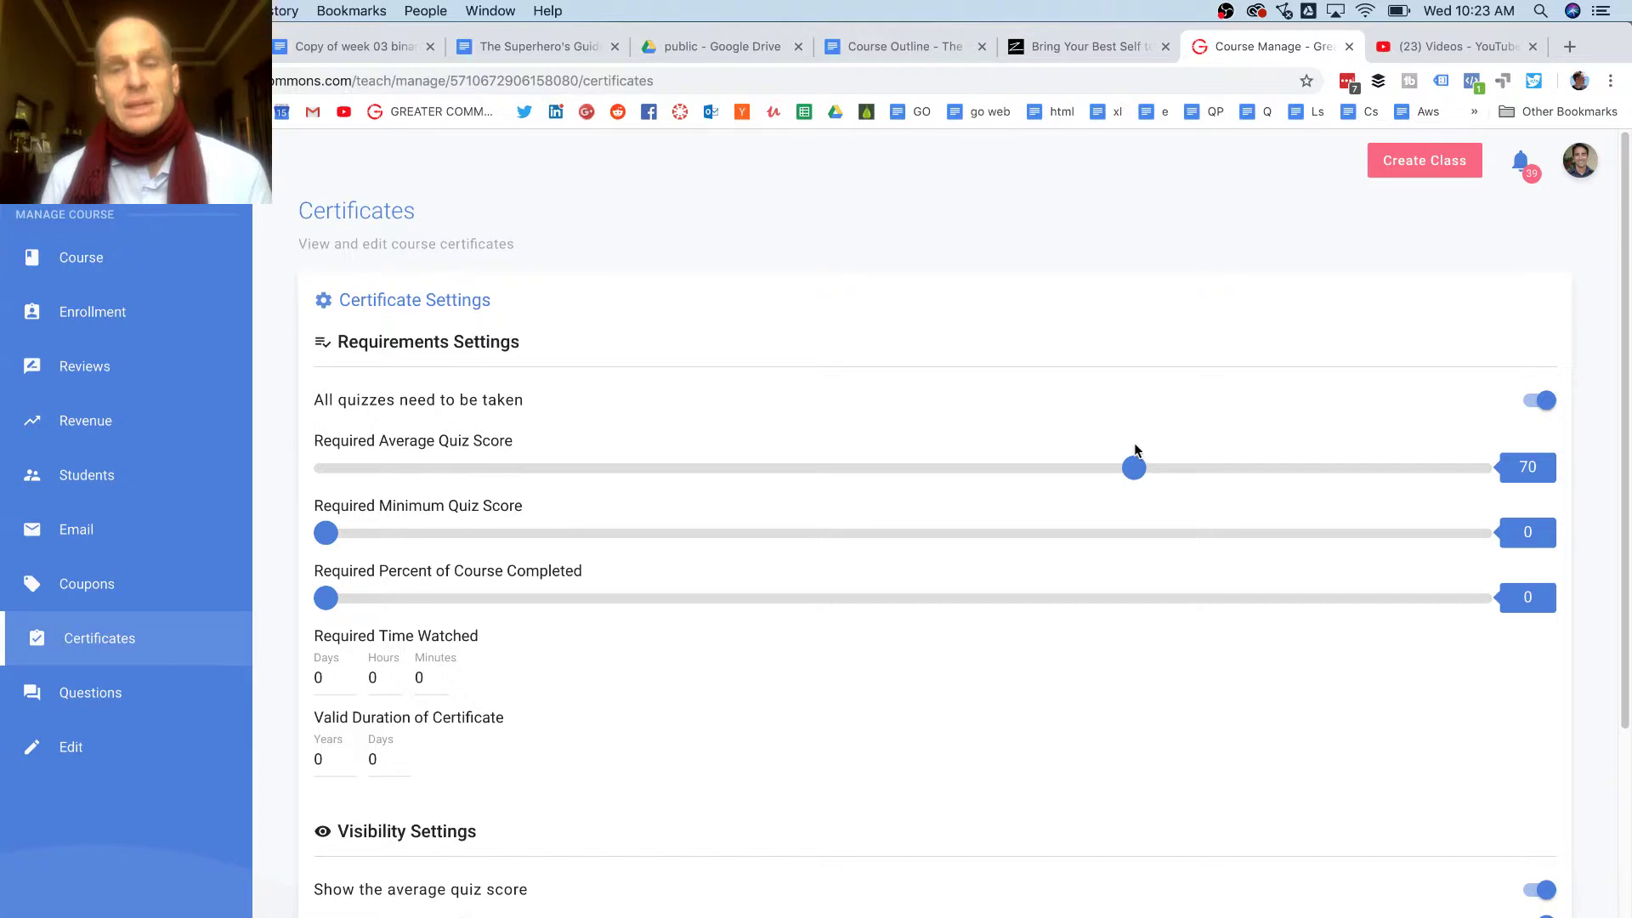
Set the required minimum quiz score to 60 and the required percent of course completed to 70.
drag(325, 533, 1018, 574)
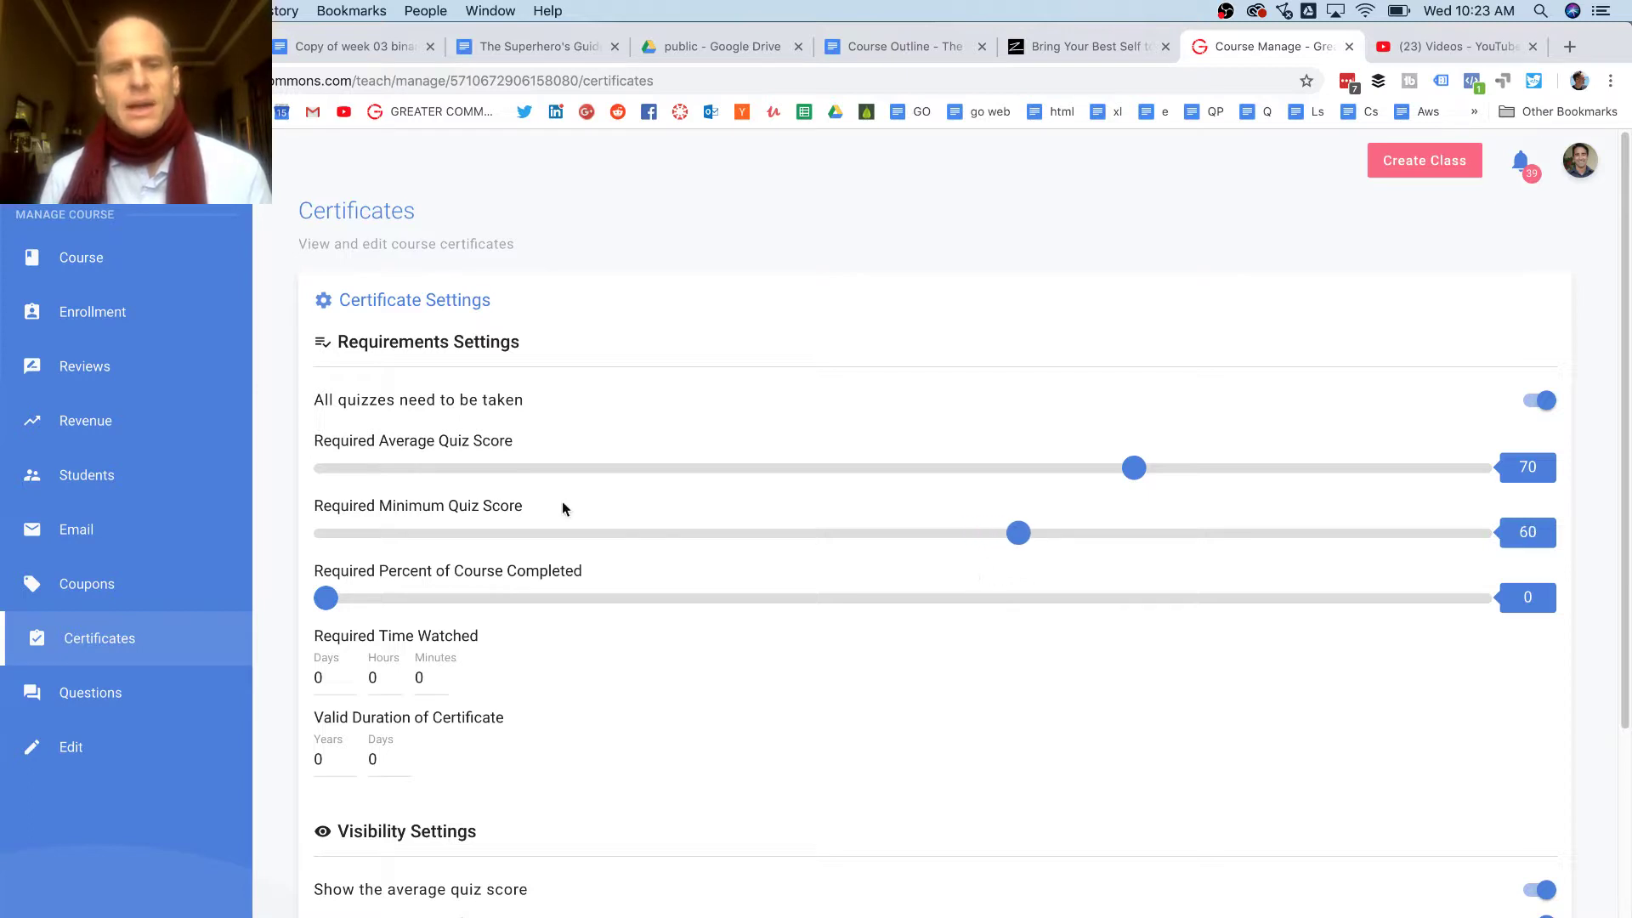
drag(331, 600, 983, 610)
drag(1058, 650, 1138, 647)
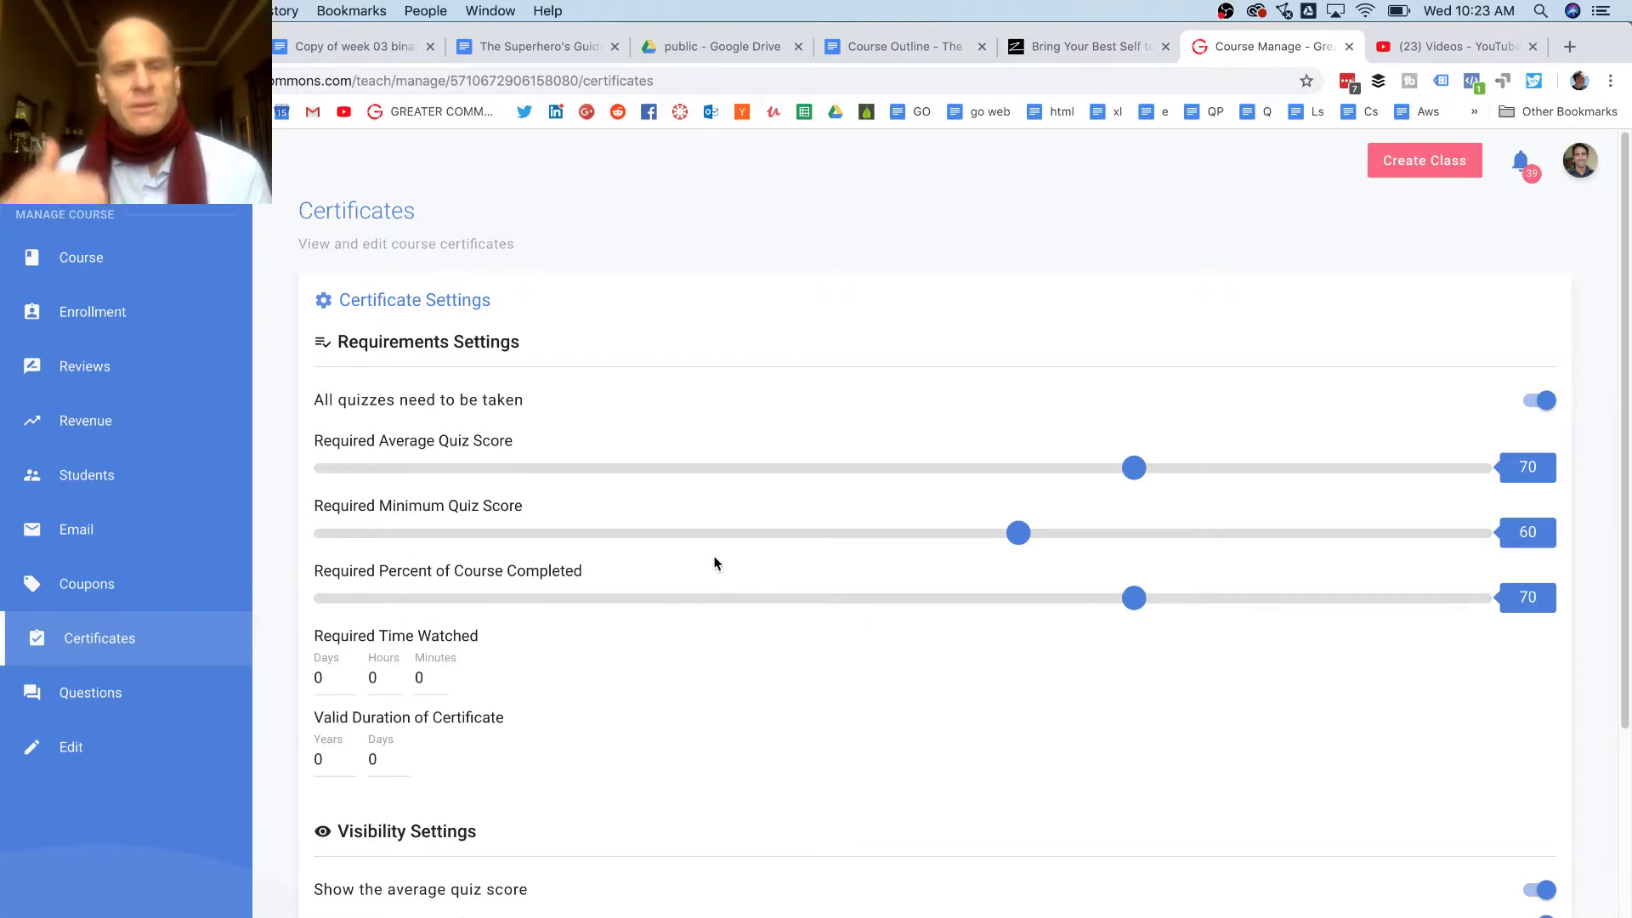
Look over the certificate's duration, visibility and fine print settings, and submit the certificate settings.
scroll(710, 561, down, 2)
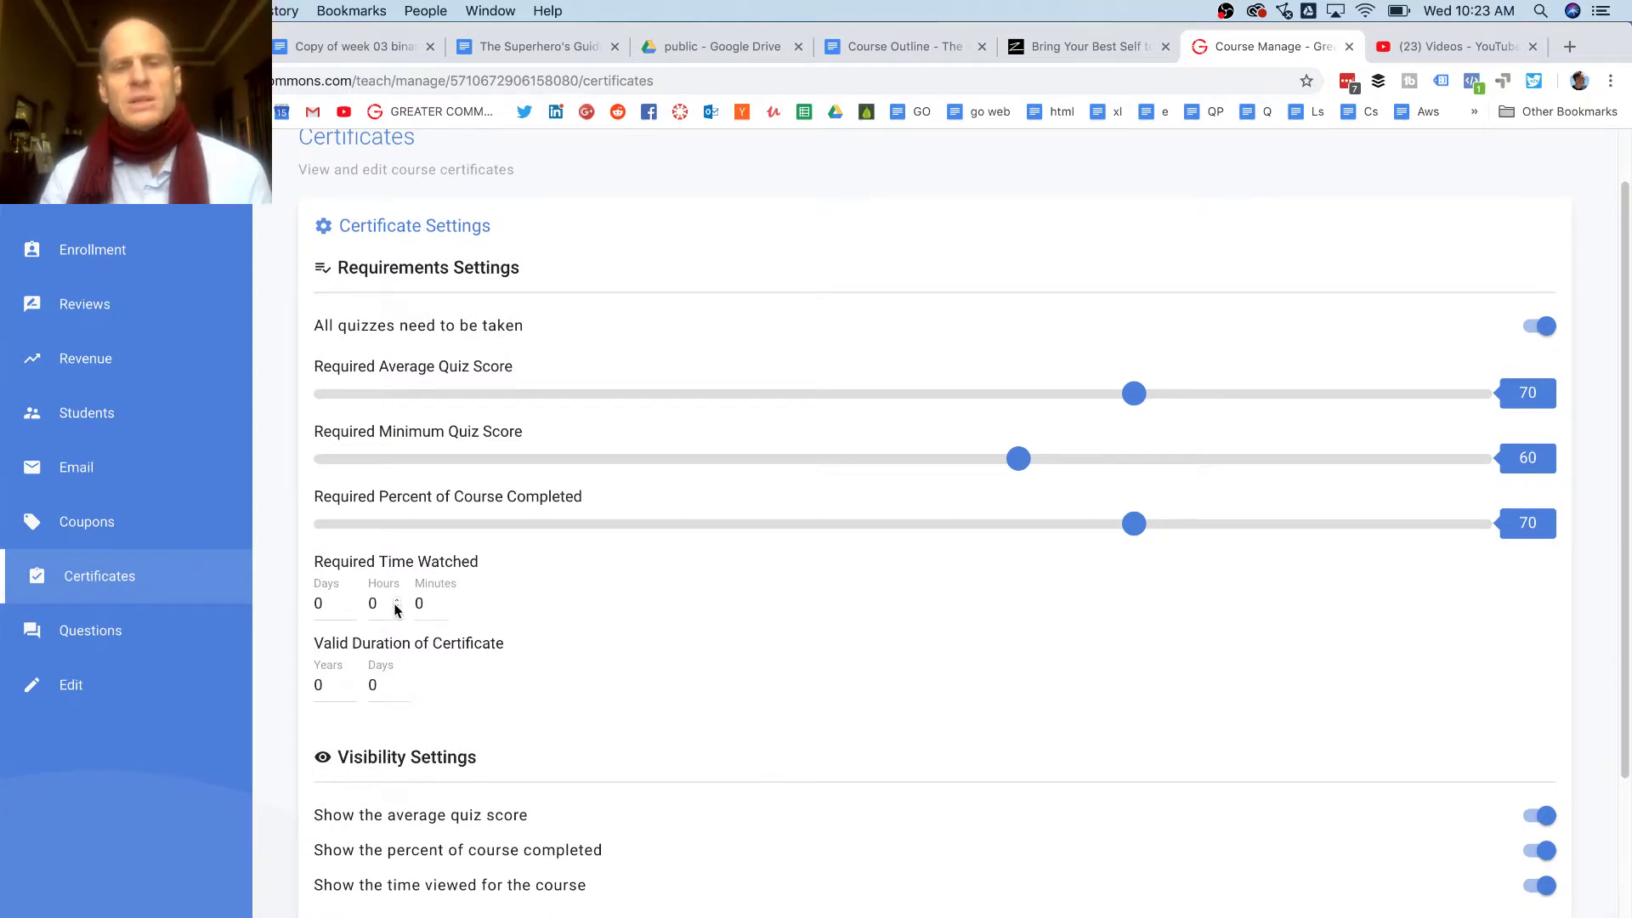
click(349, 681)
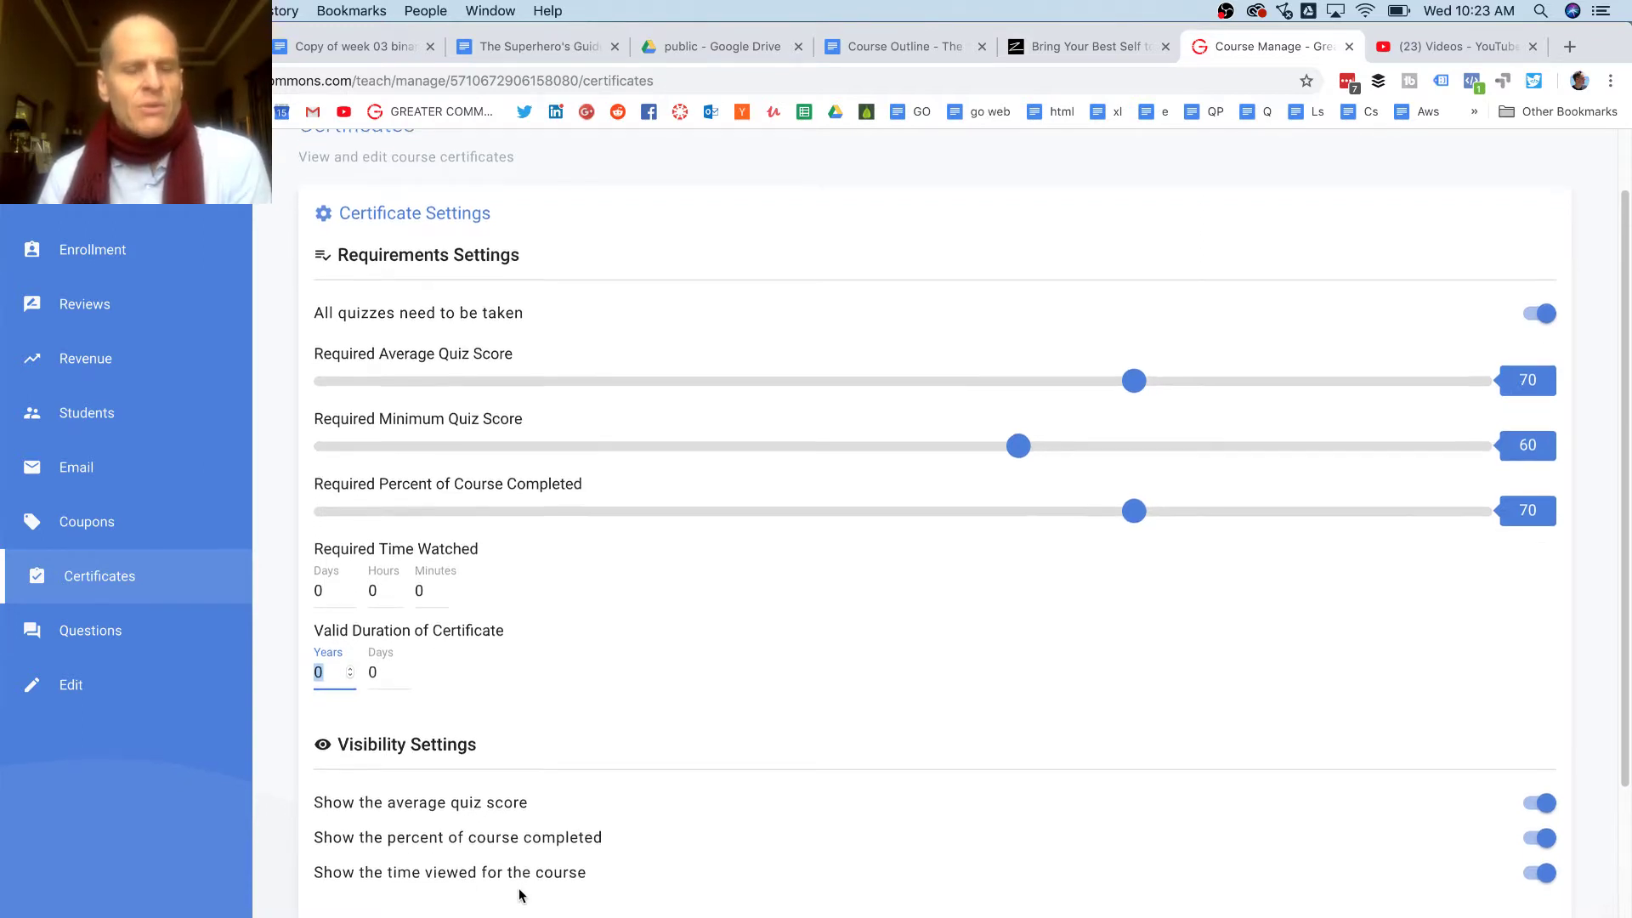
scroll(518, 889, down, 3)
scroll(520, 895, down, 3)
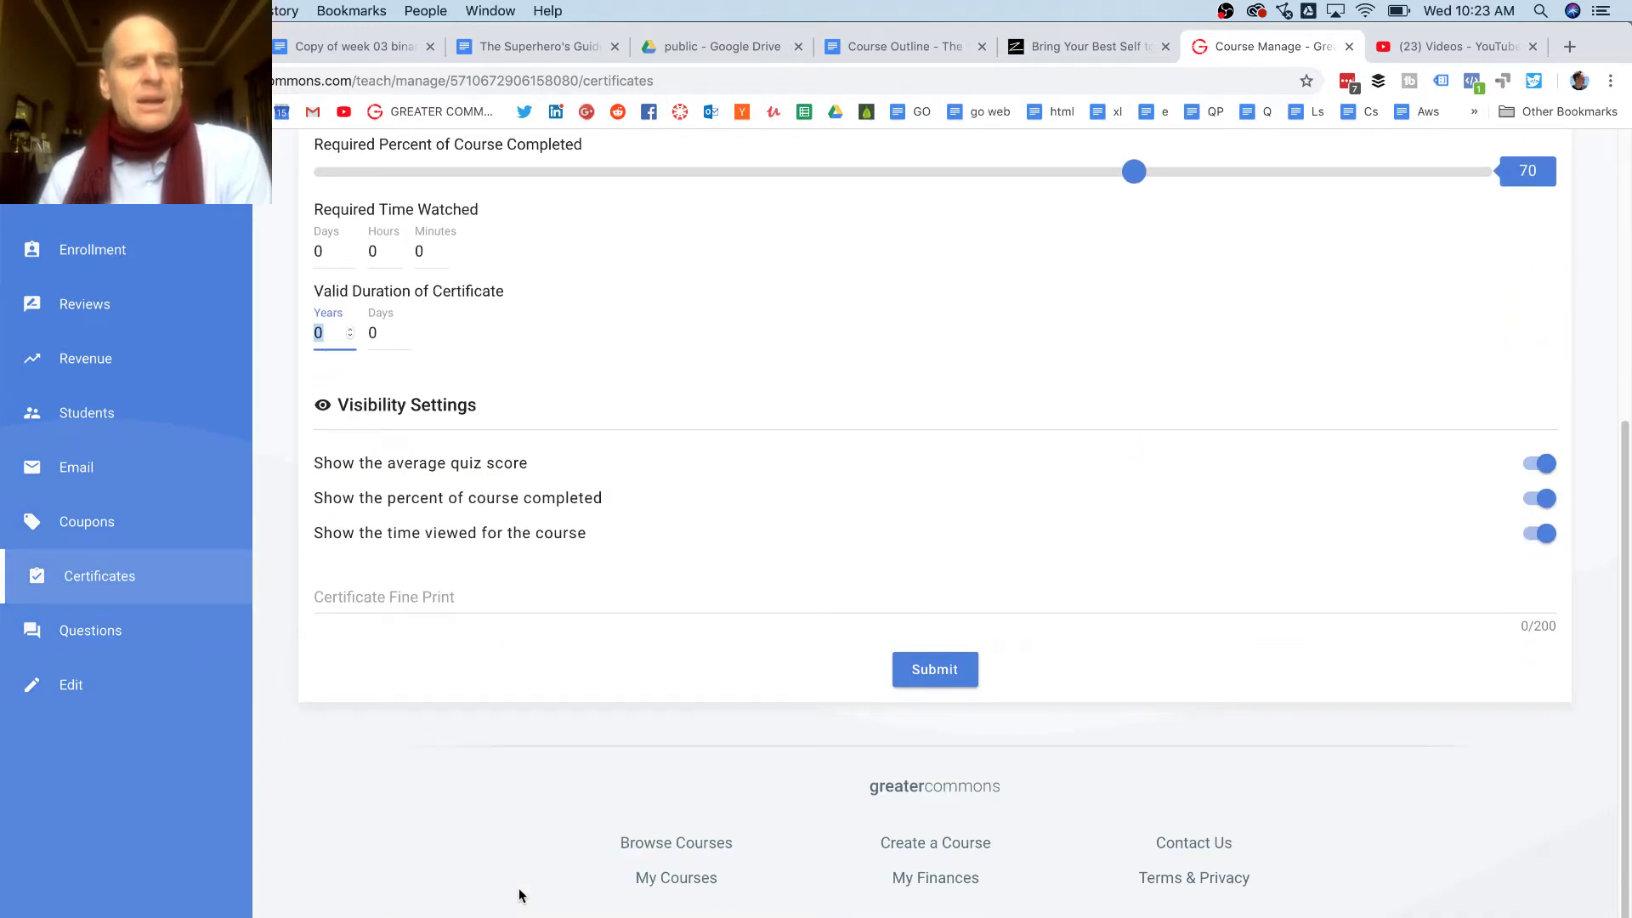
click(384, 597)
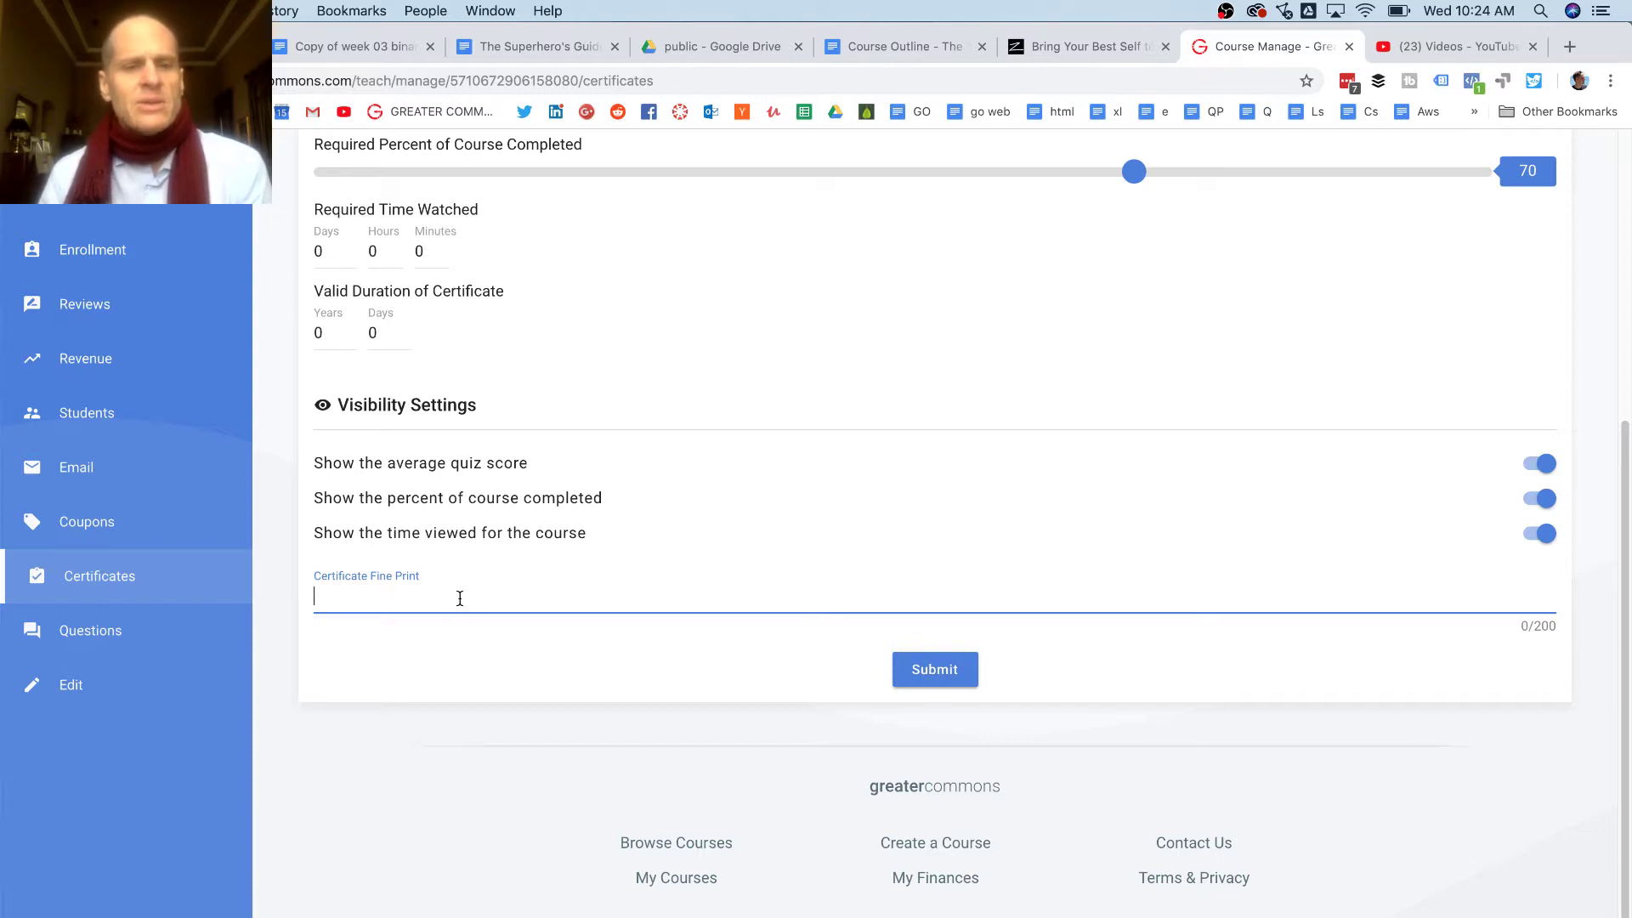
click(939, 672)
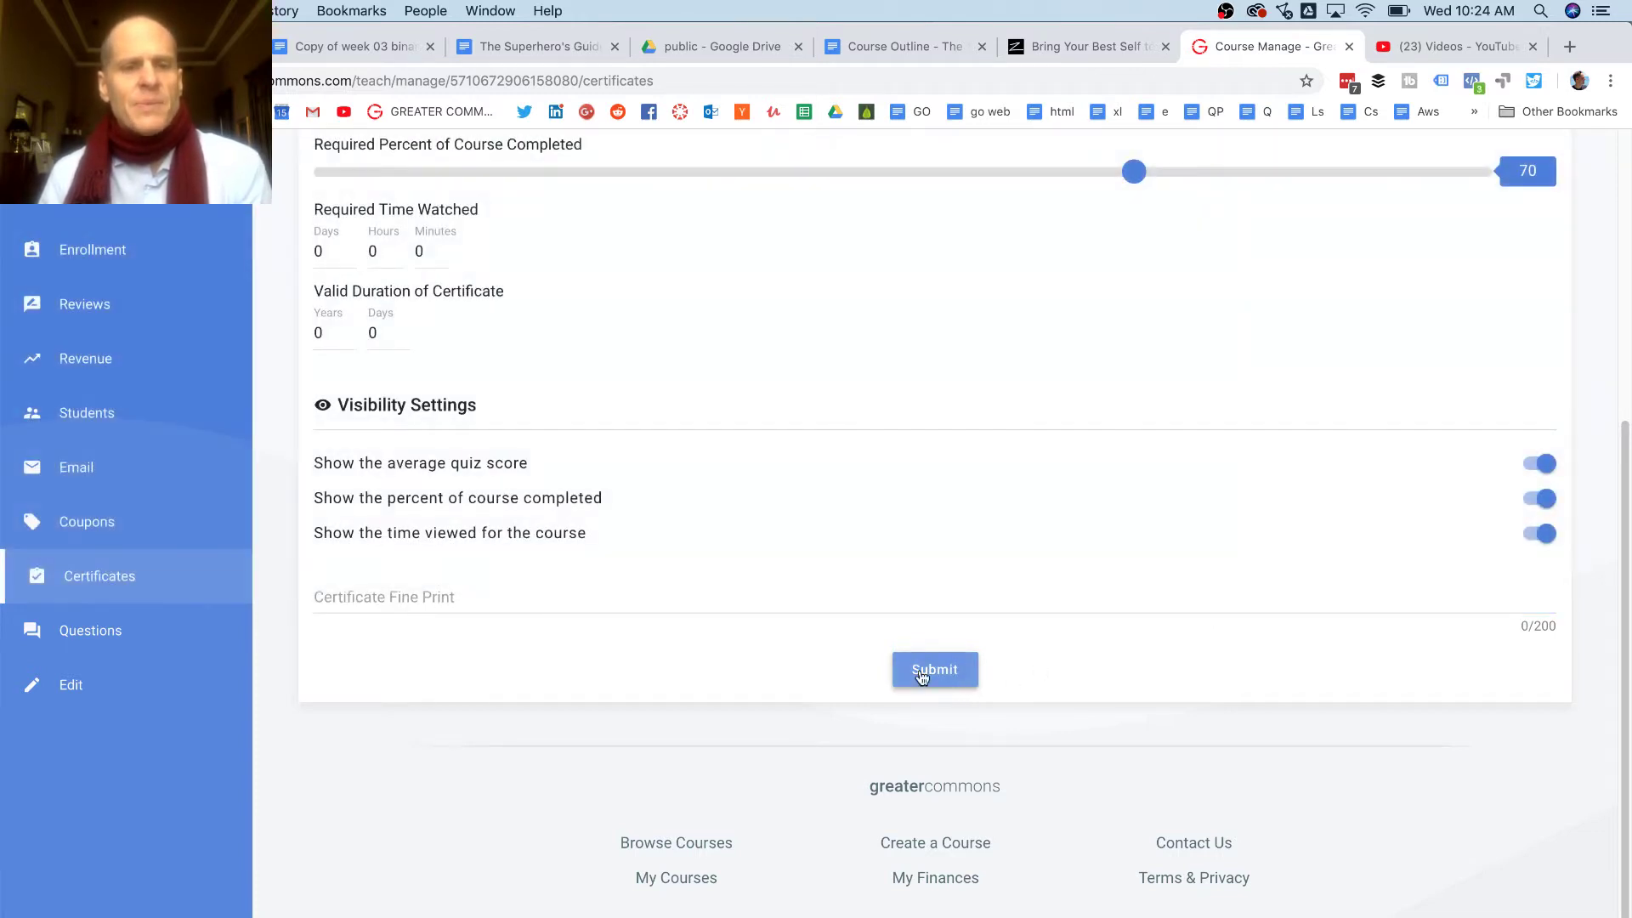
Open the account's list of enrolled courses.
scroll(1430, 388, up, 5)
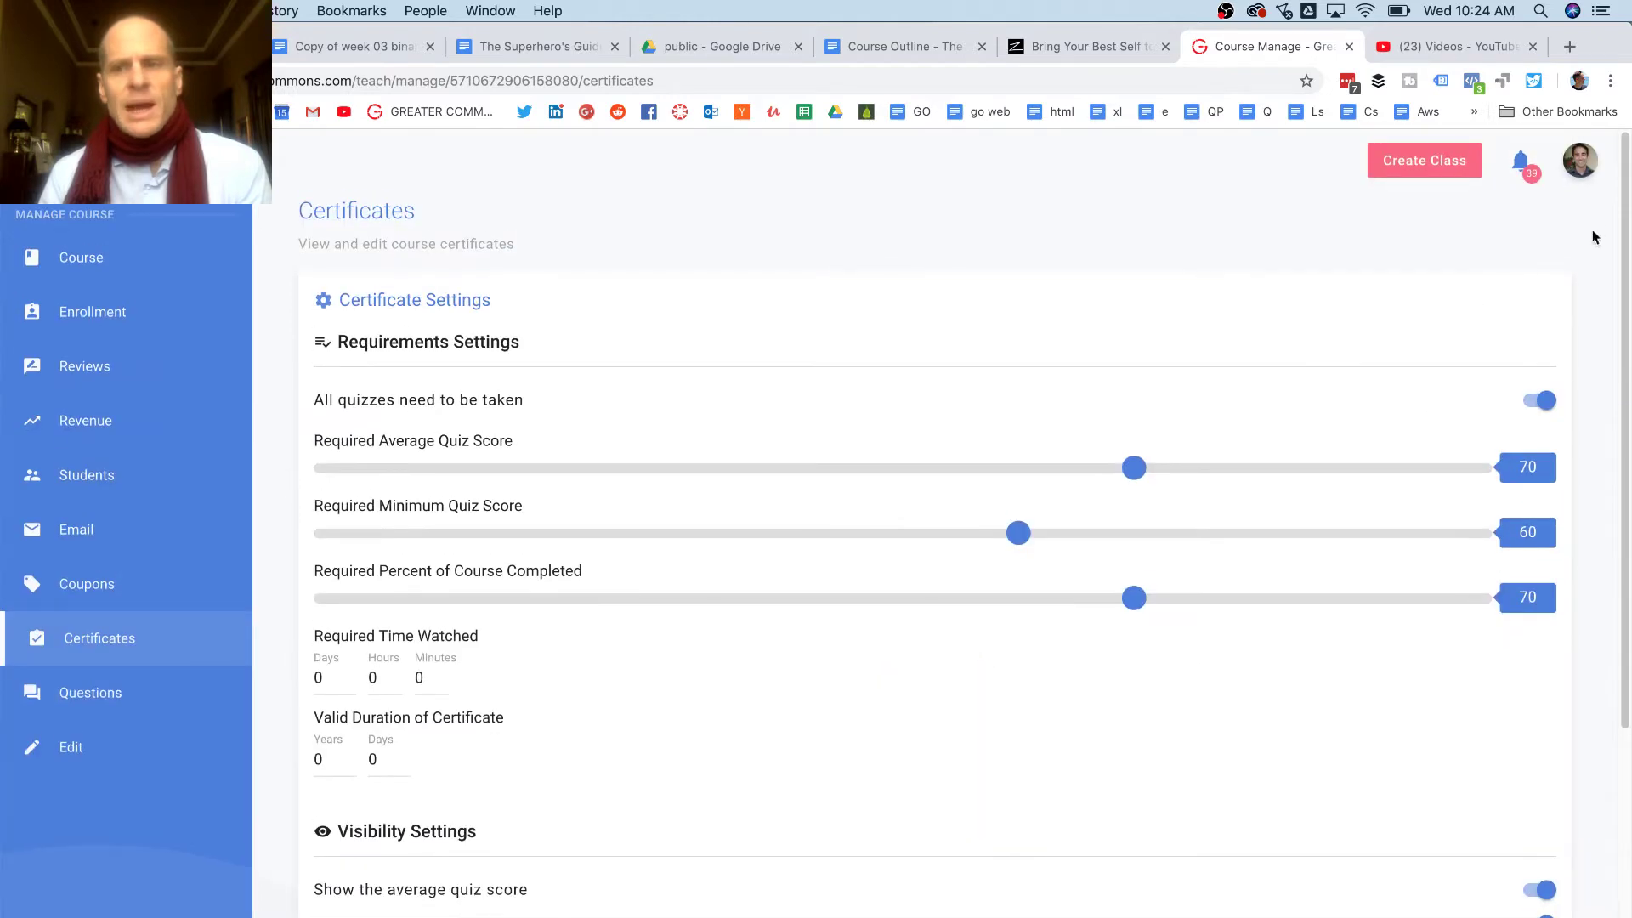
click(1579, 163)
mouse_move(1571, 169)
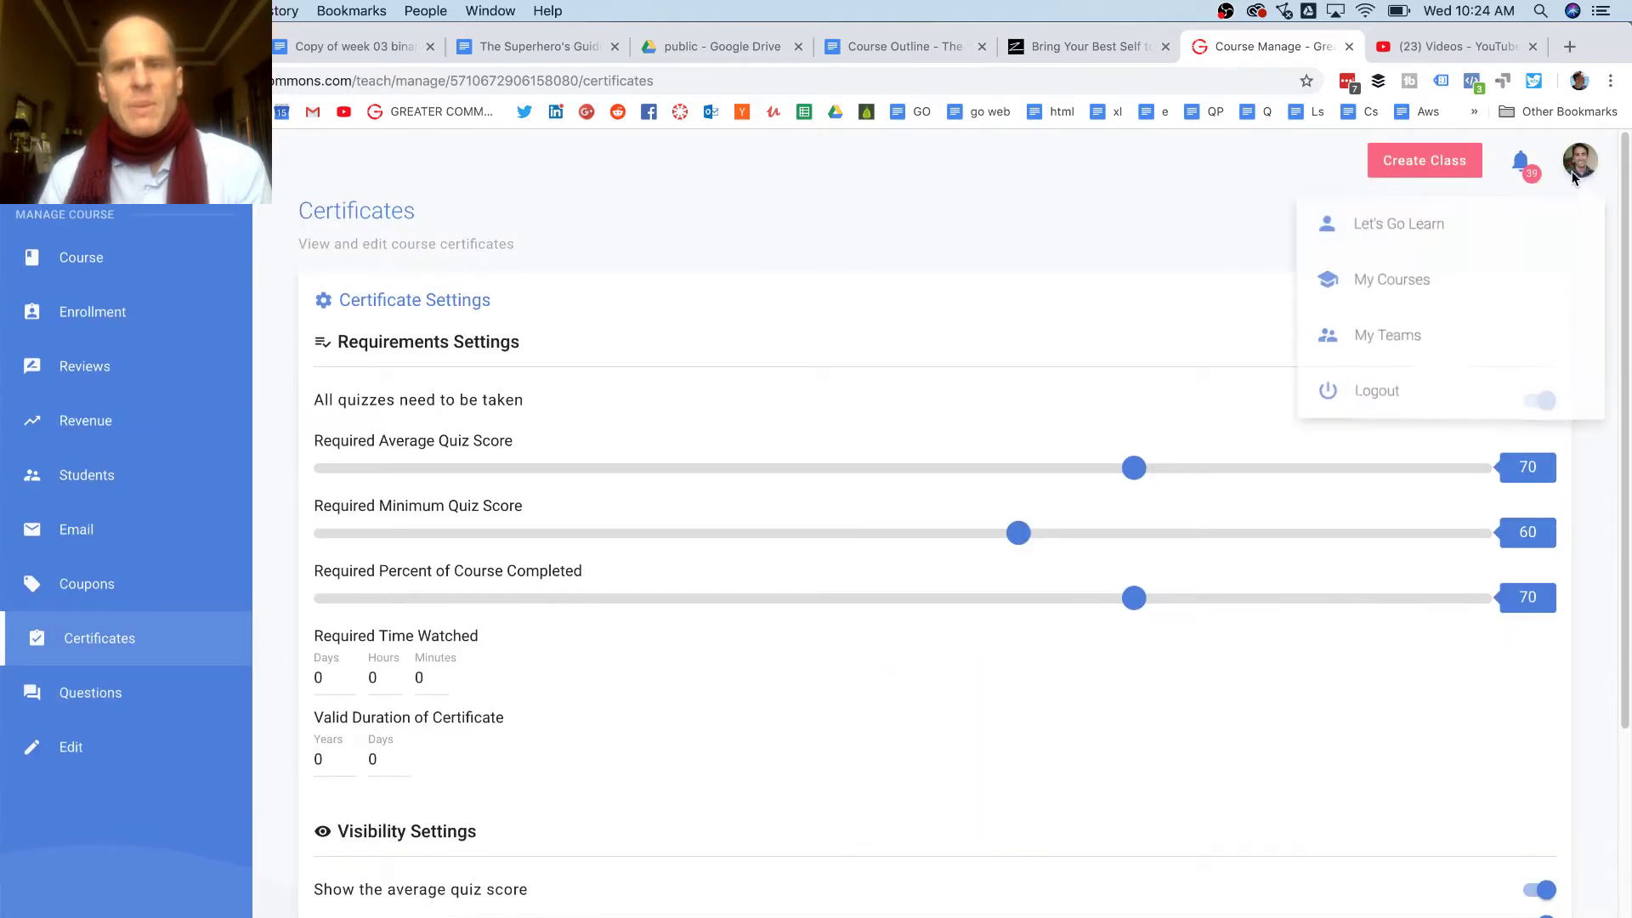
click(1418, 279)
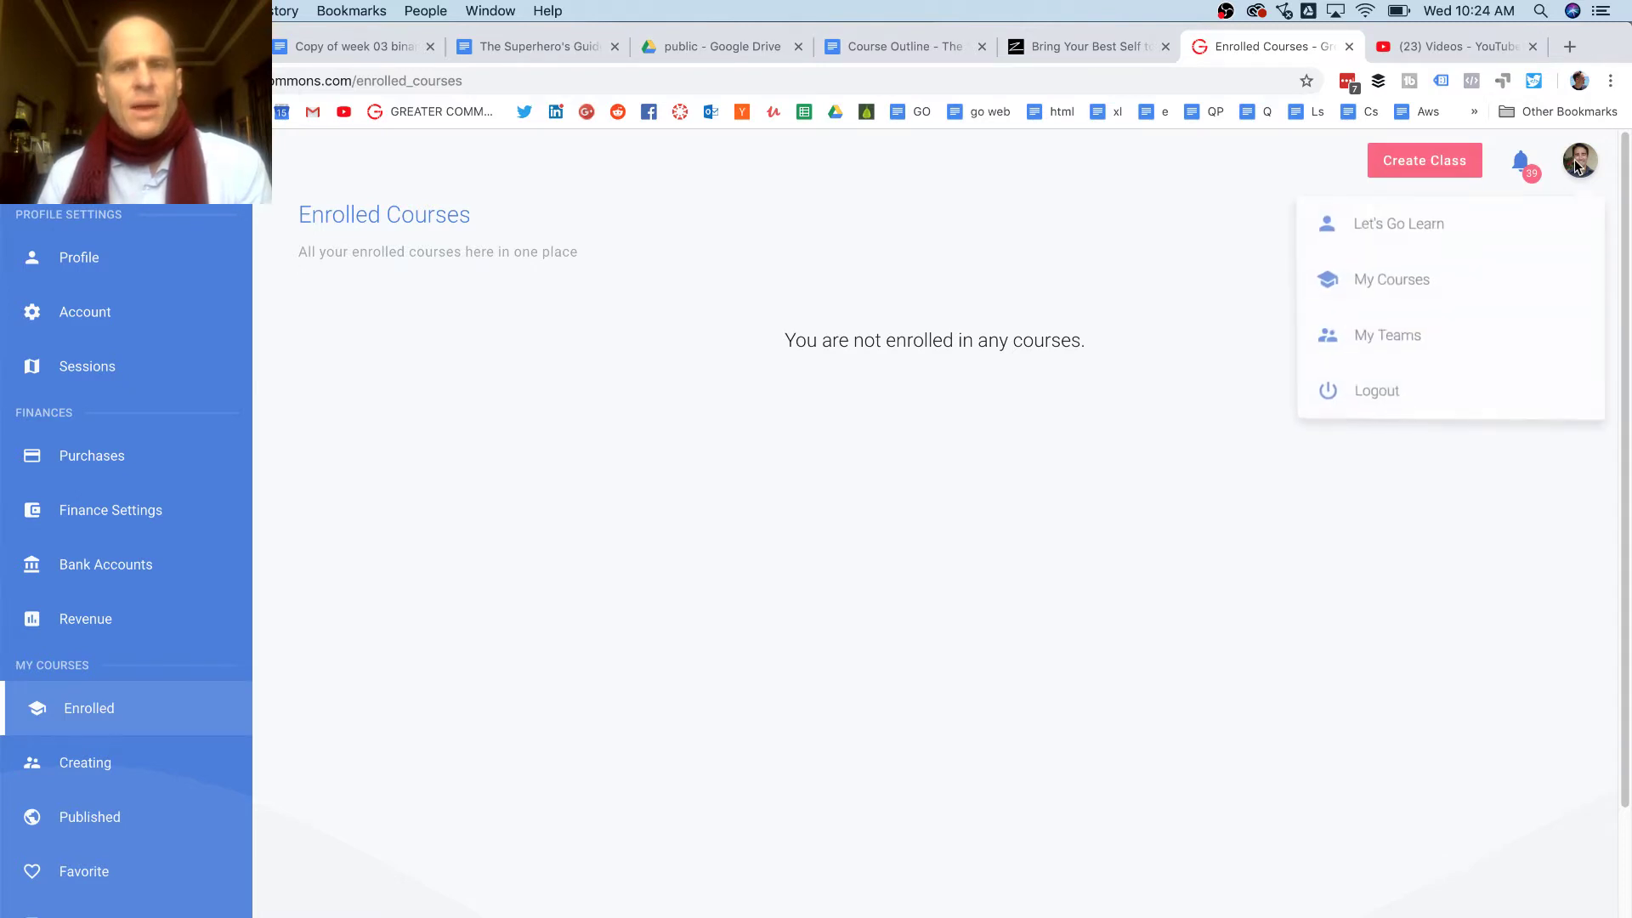
Reopen the Special Education class from the home page and check its updated certificate requirements.
click(102, 160)
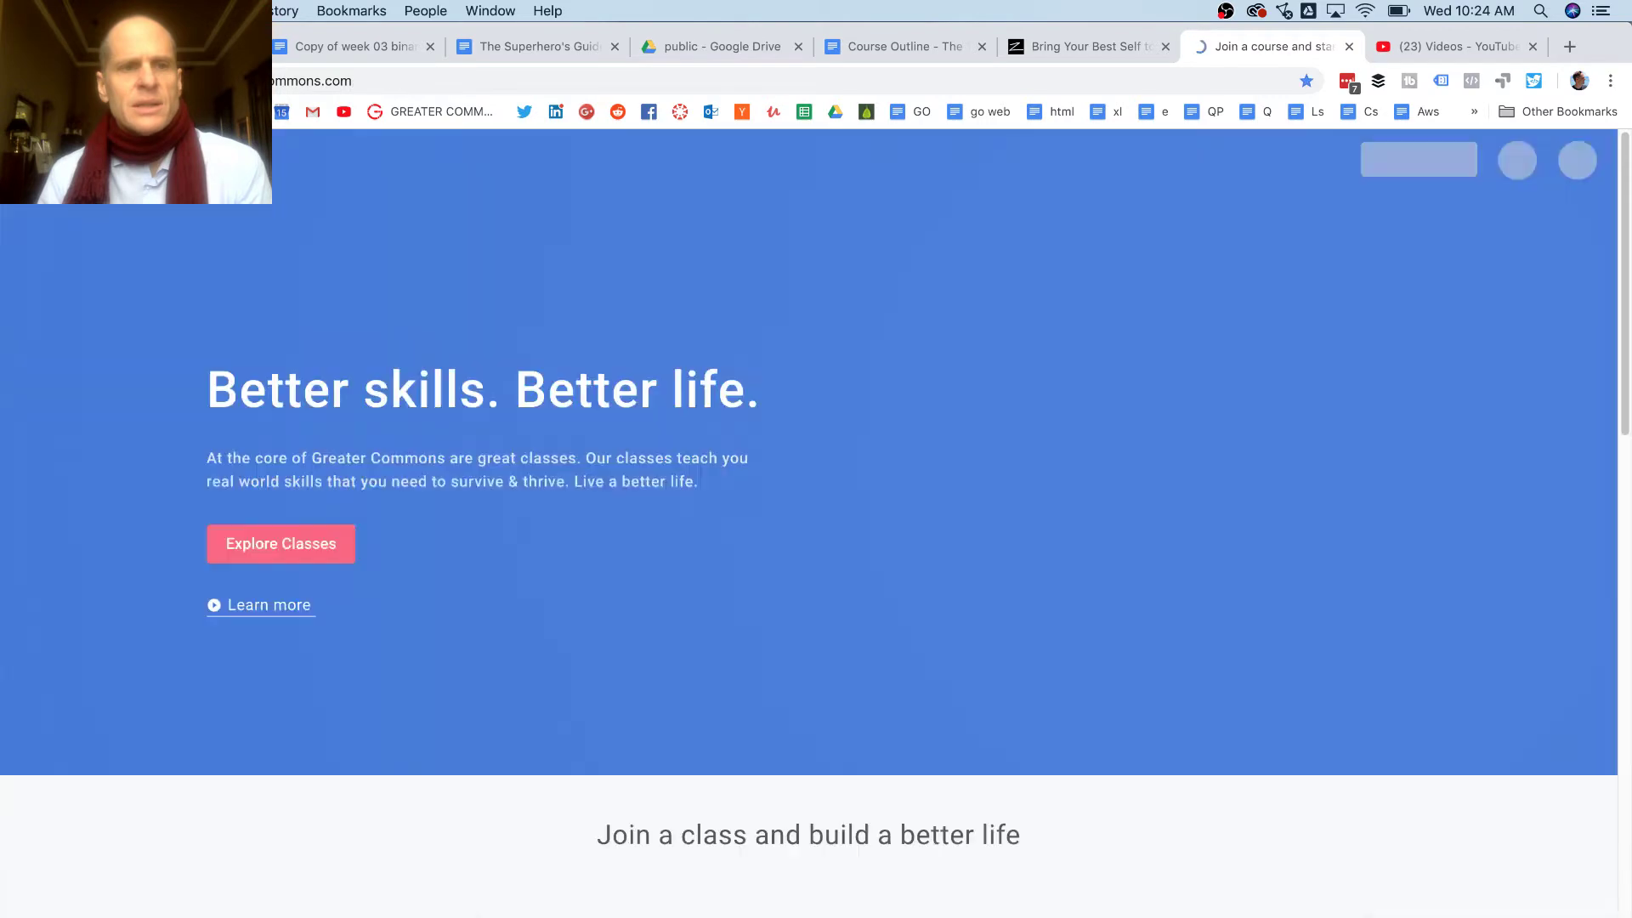
scroll(945, 578, down, 5)
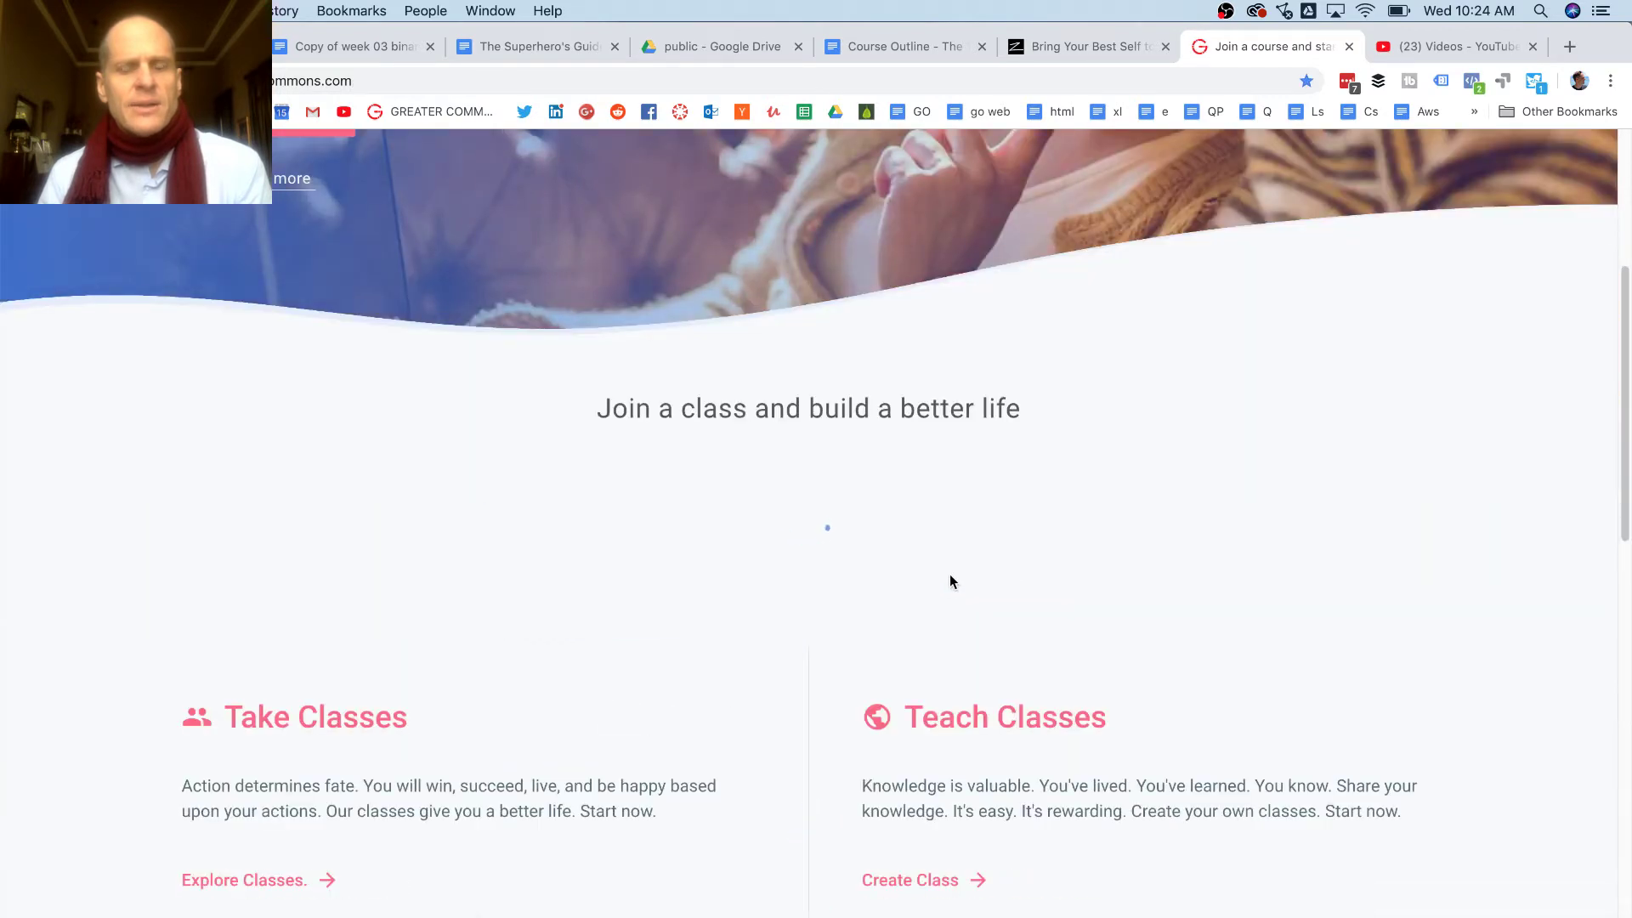
scroll(950, 581, down, 10)
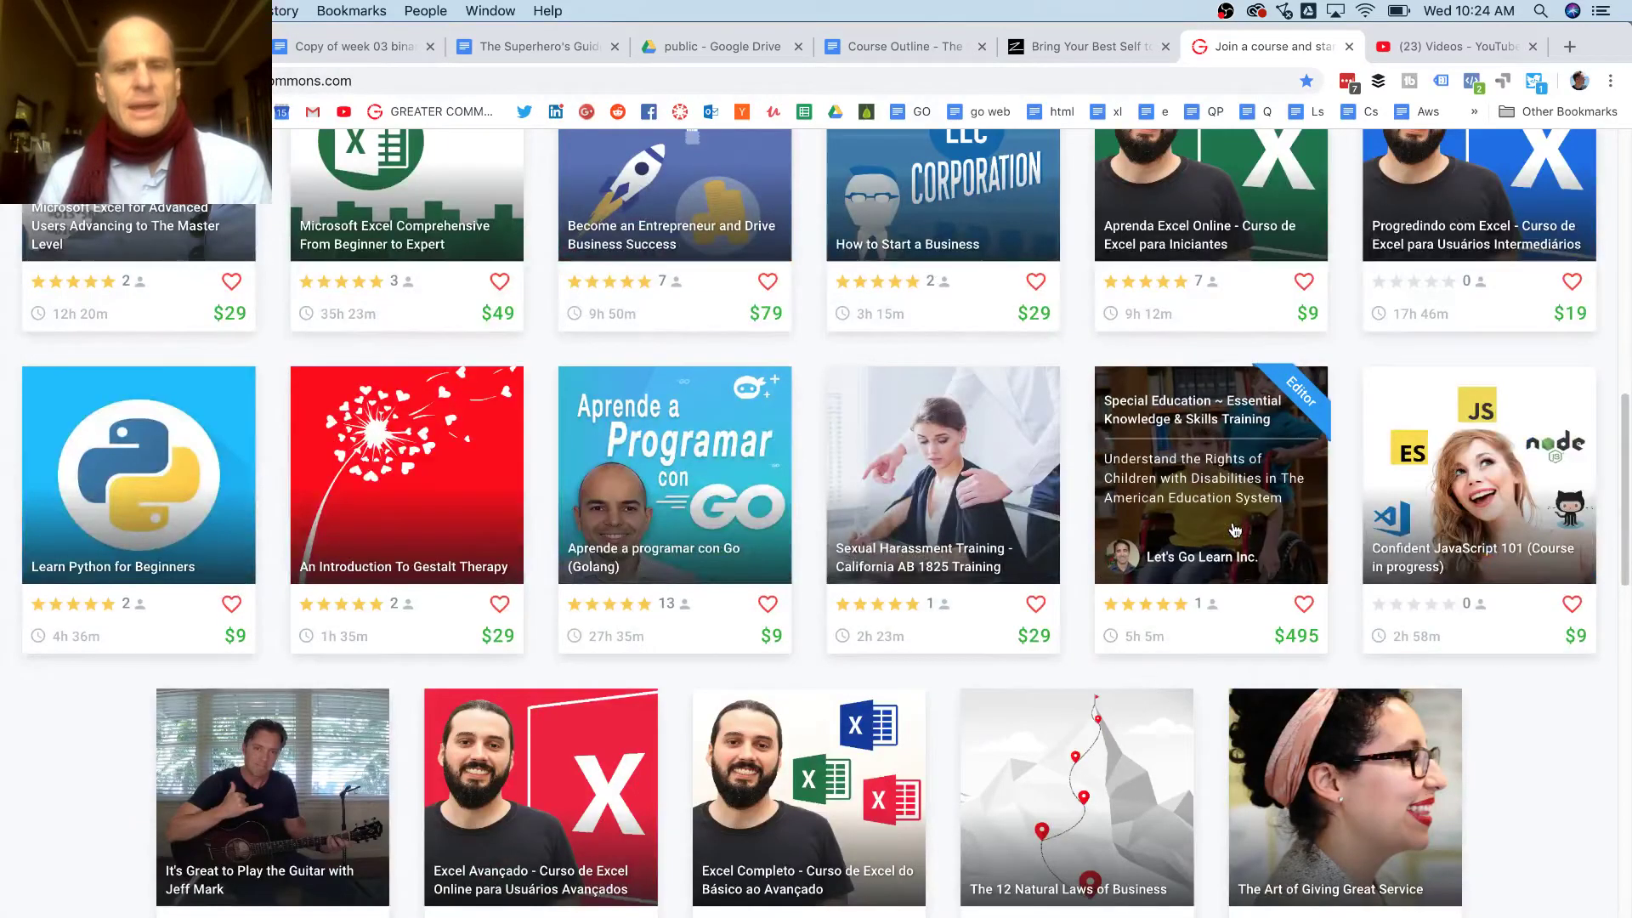
click(1230, 531)
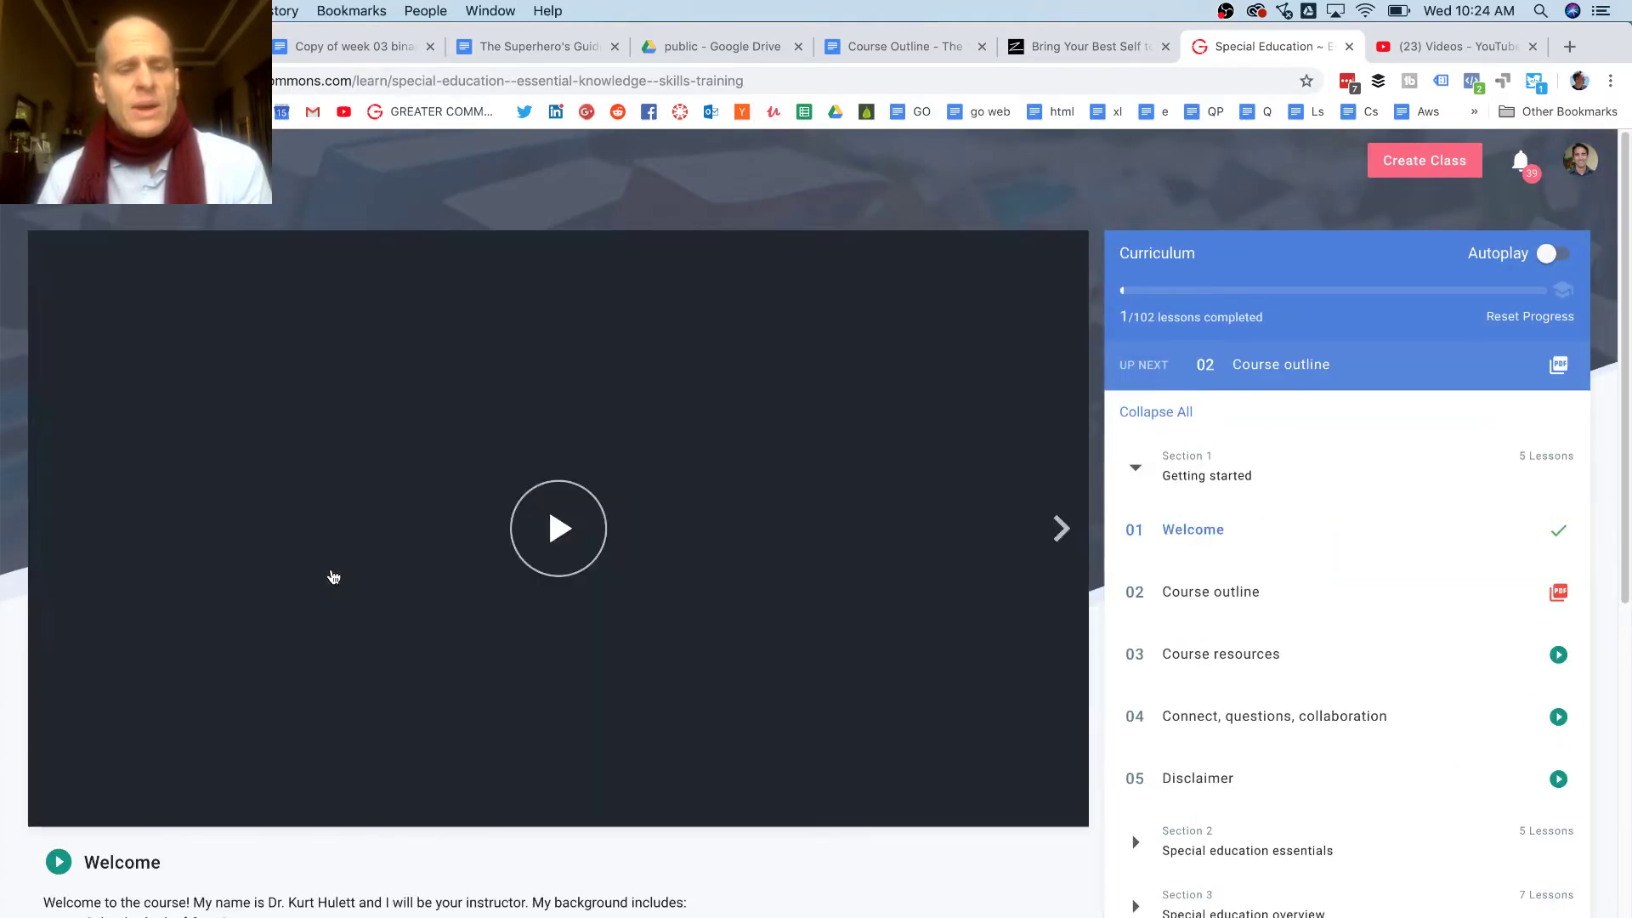
scroll(529, 666, down, 10)
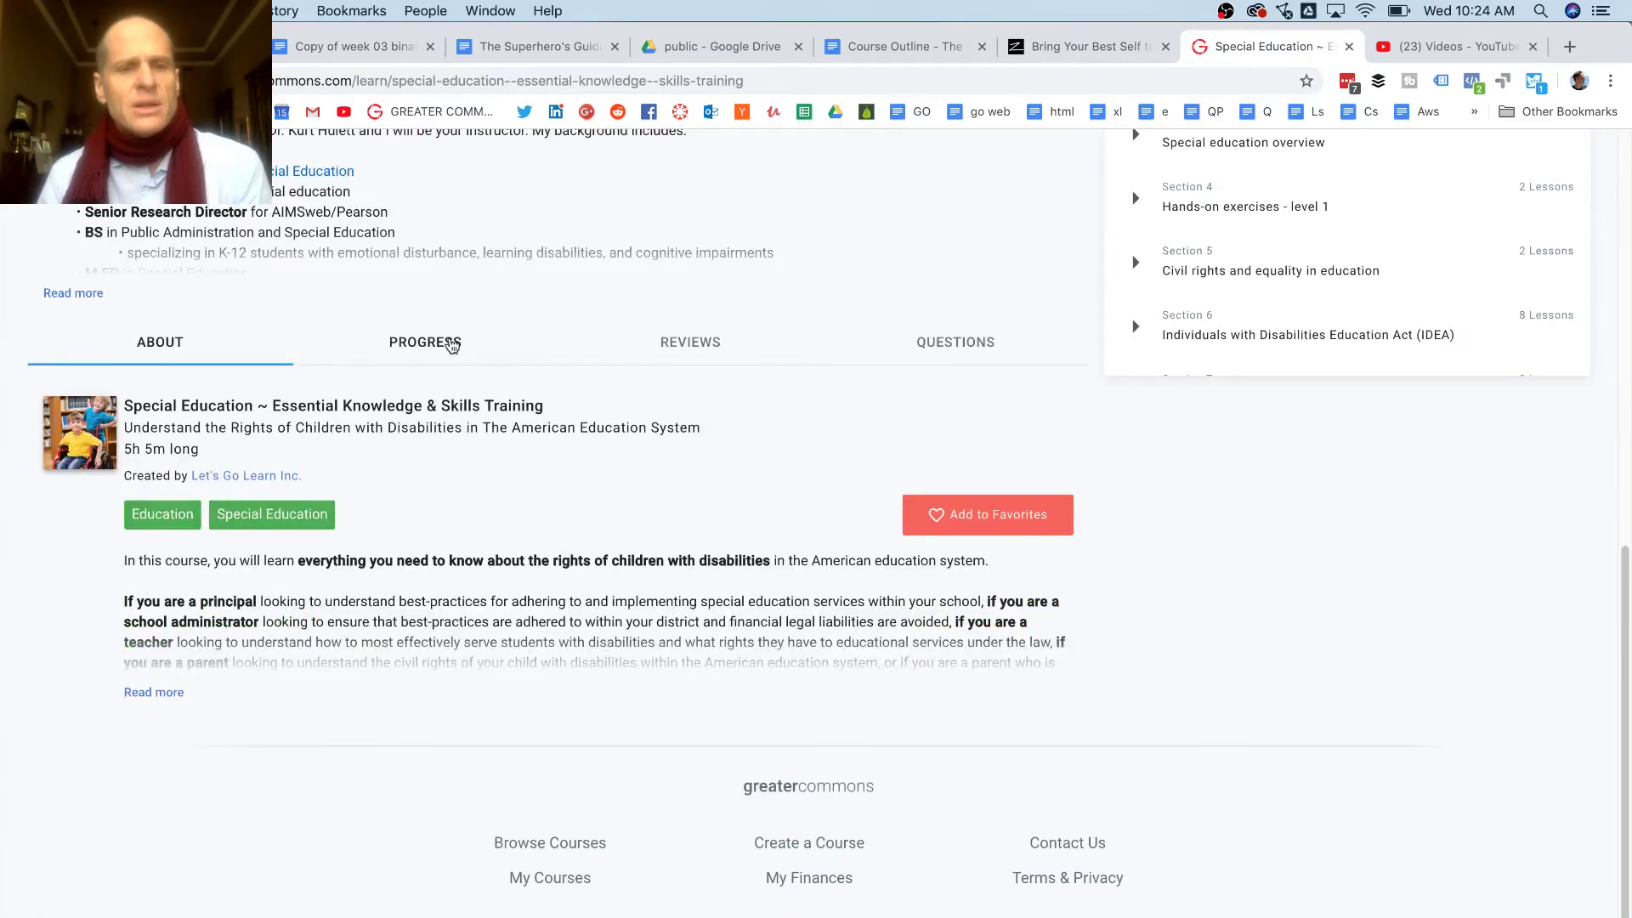
click(429, 344)
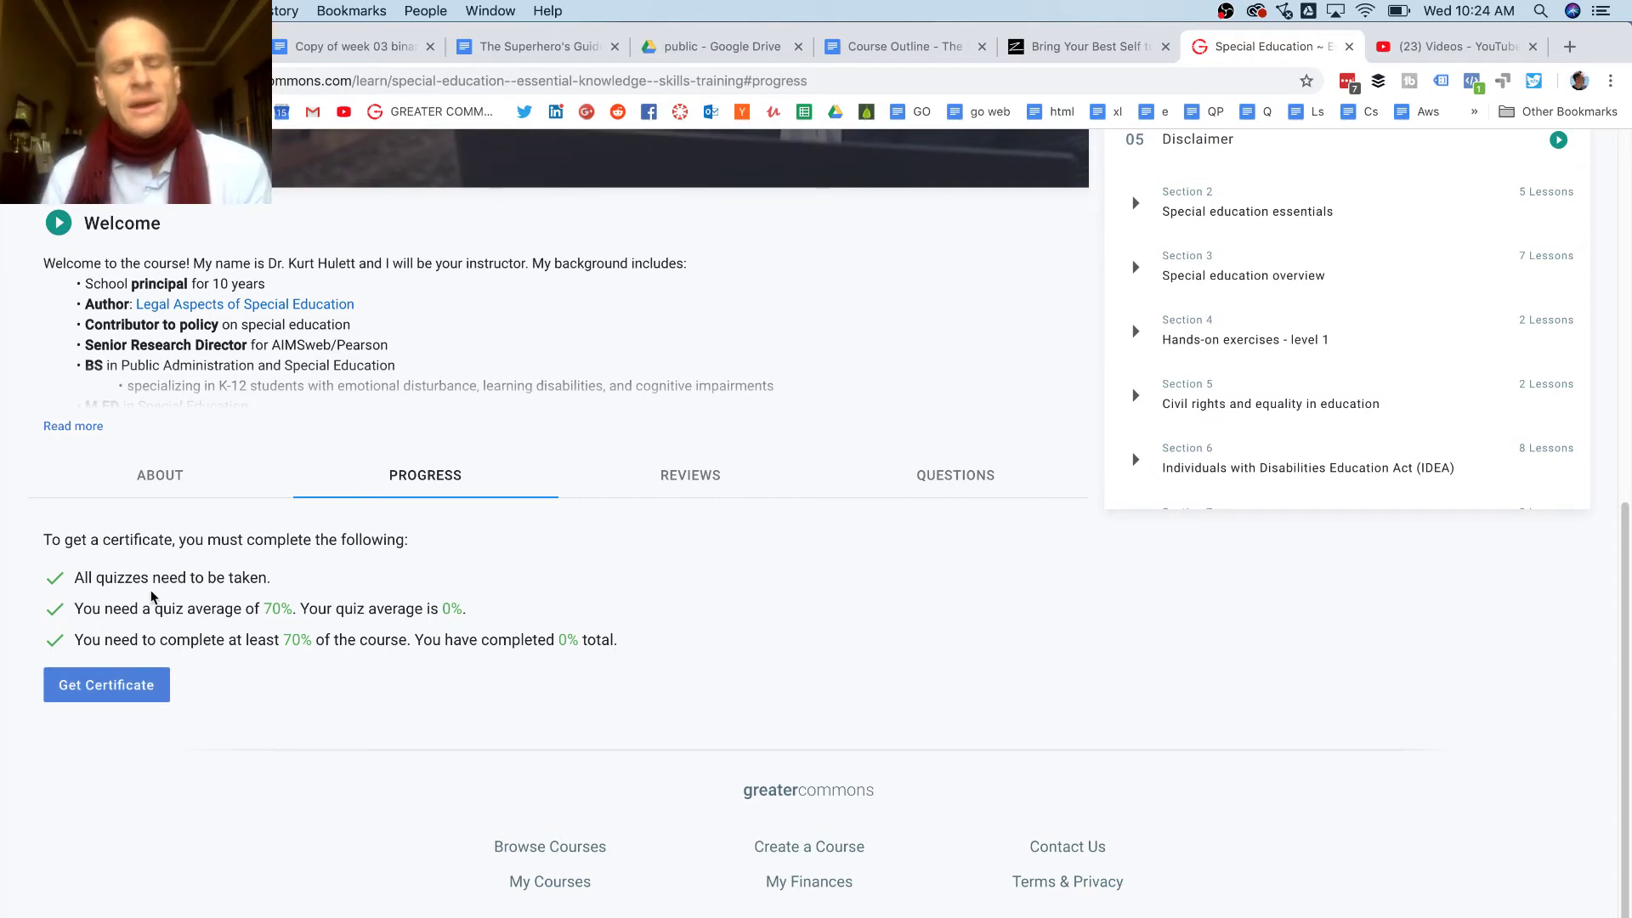
Open the account profile and display the list of earned course certificates.
scroll(1426, 447, up, 8)
click(1579, 160)
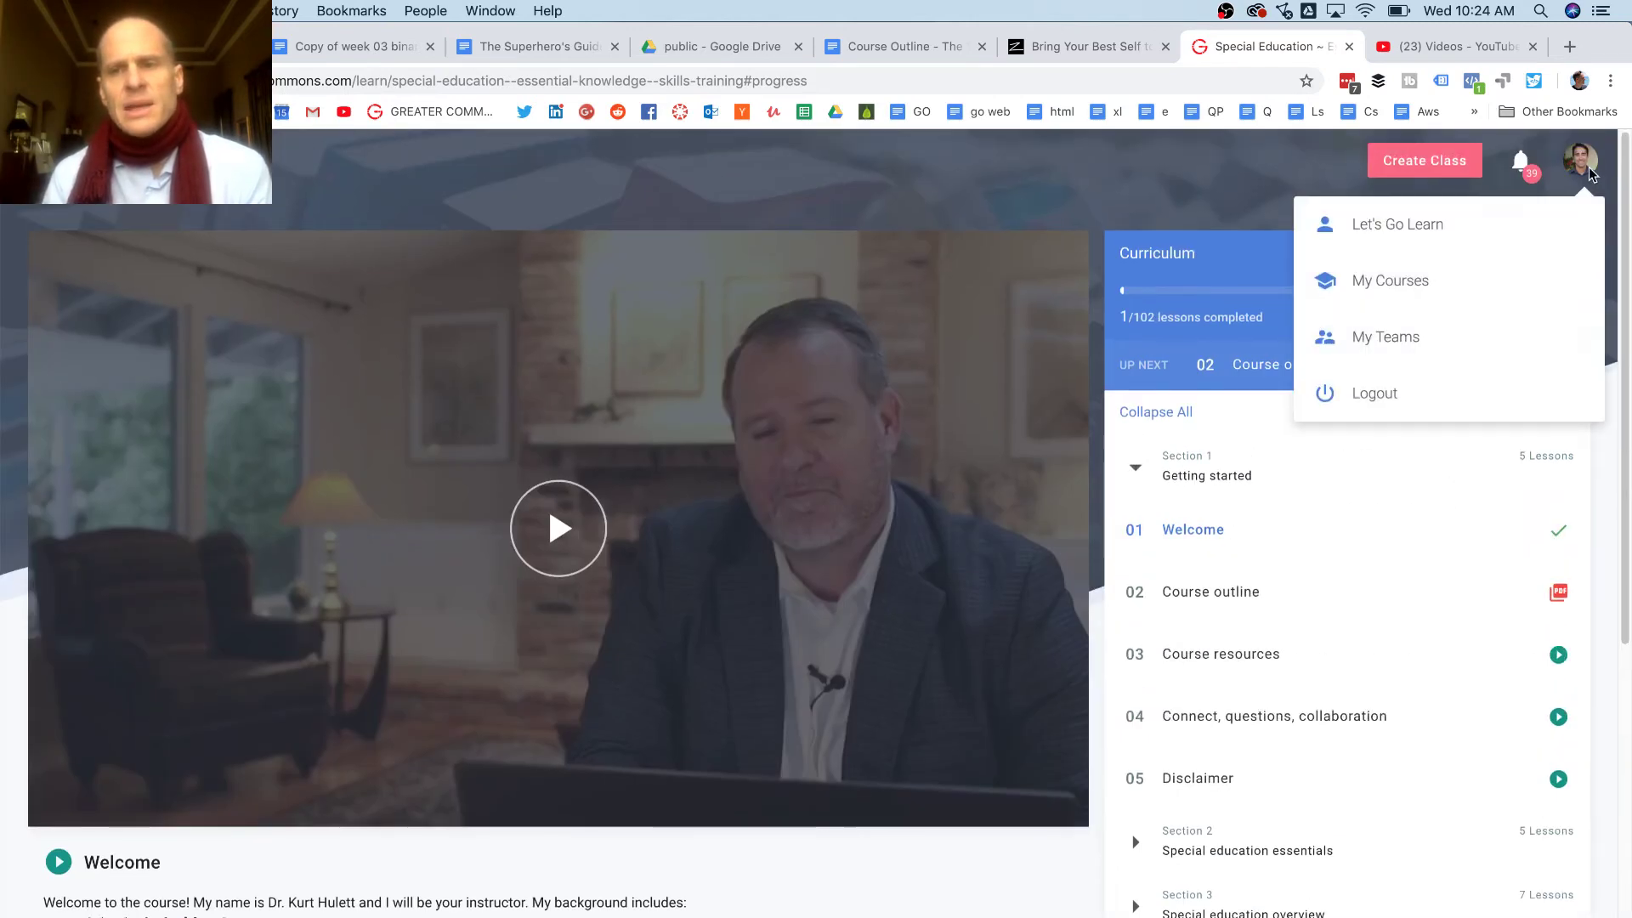
click(1433, 233)
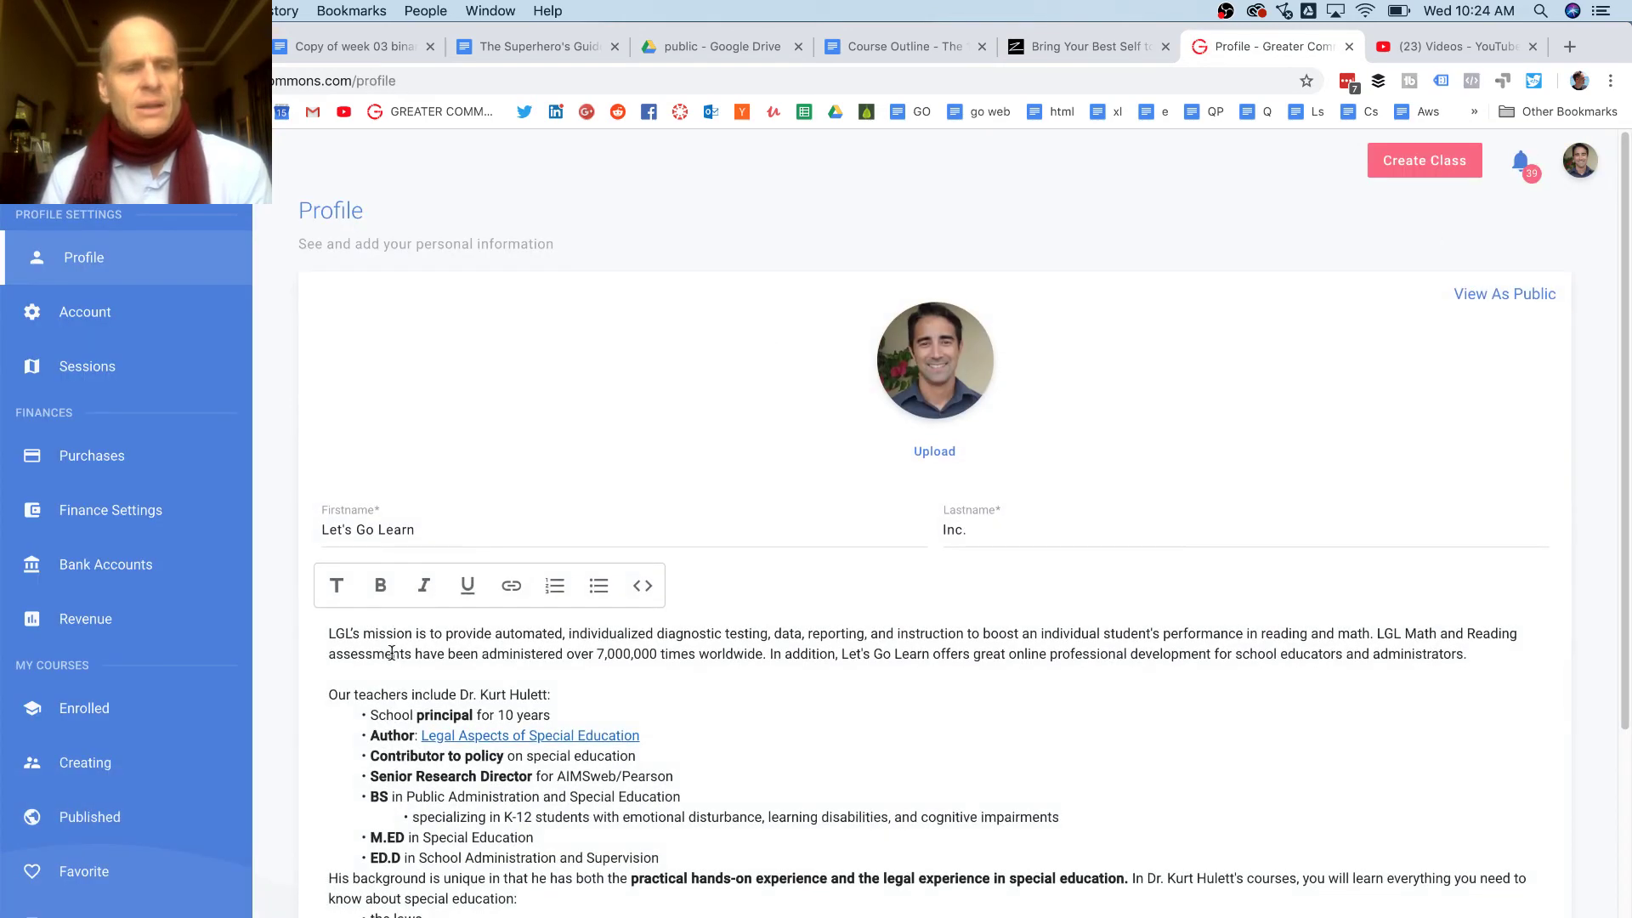
click(106, 913)
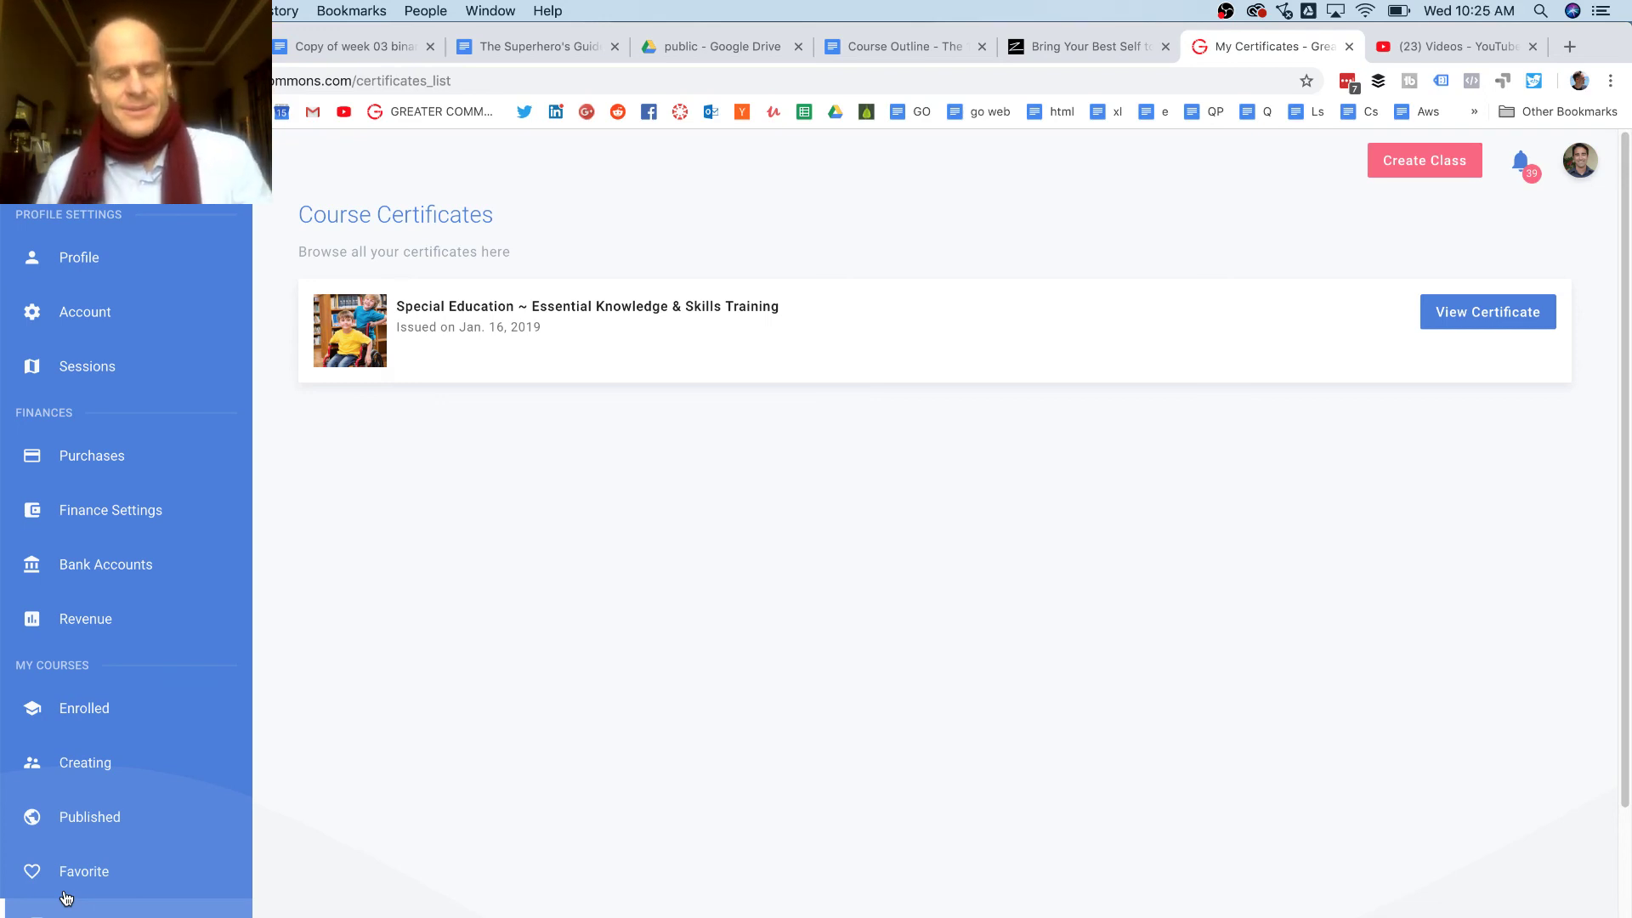
key(super+Tab)
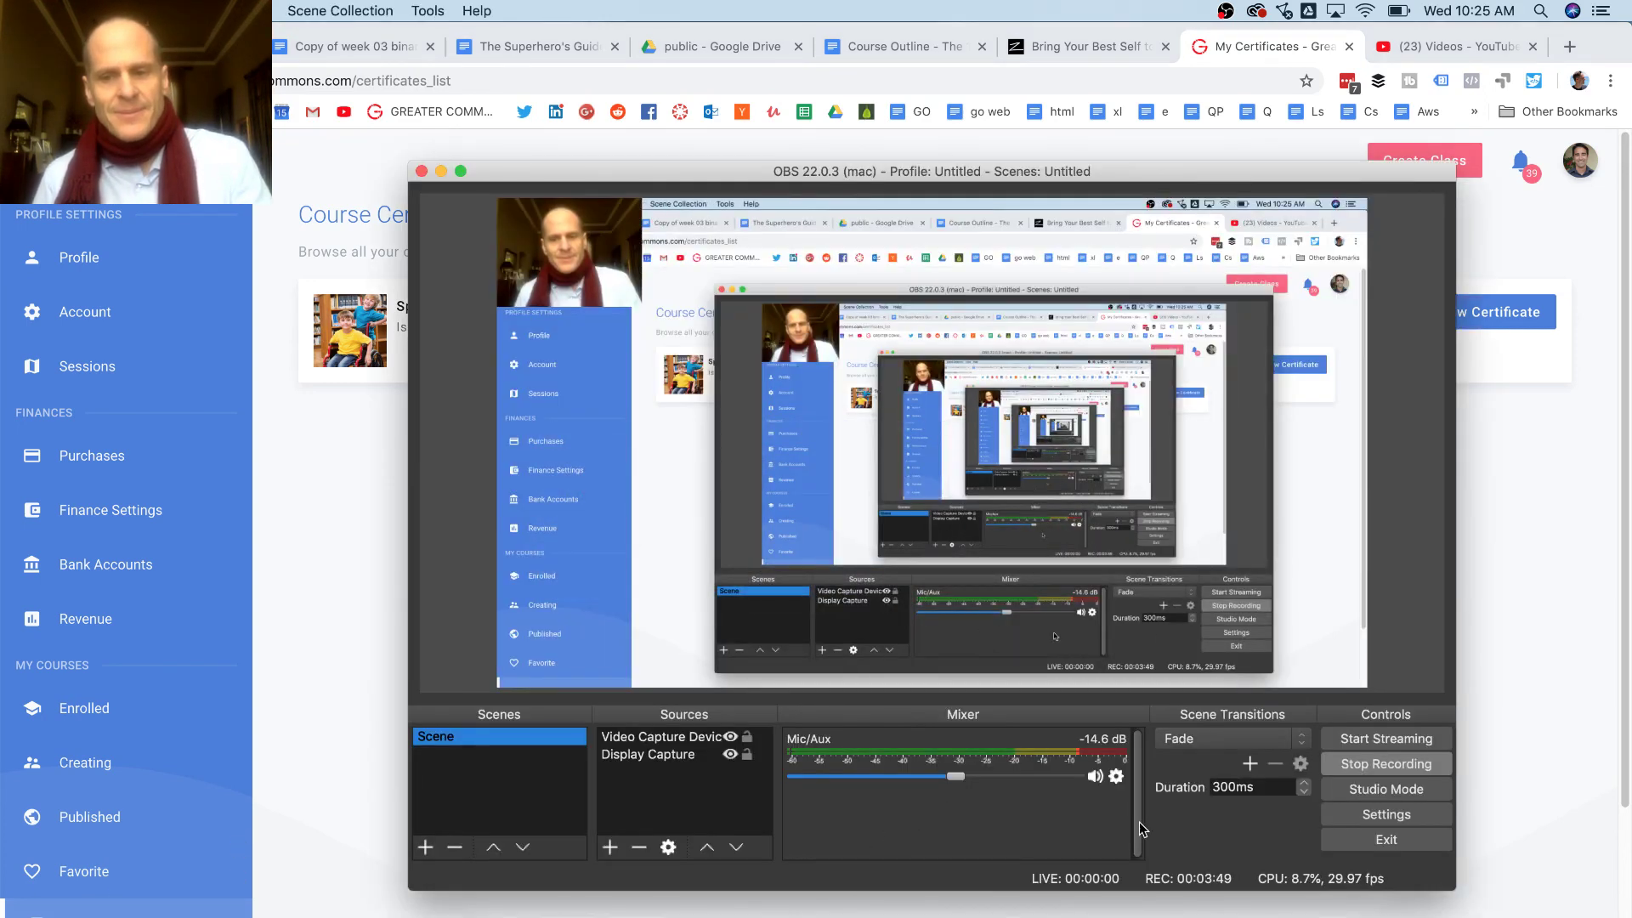